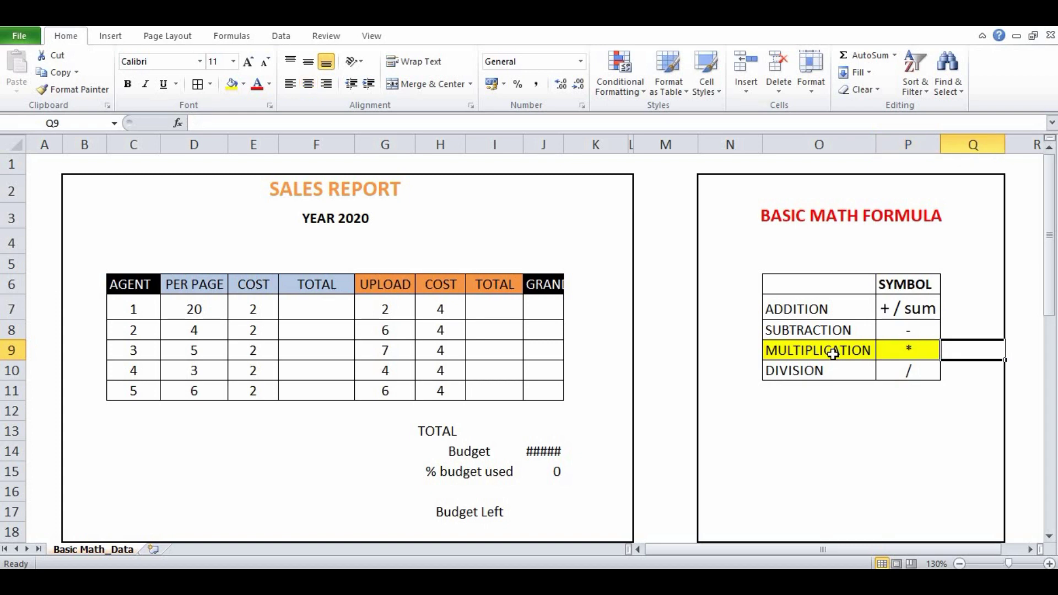
text(x)
key(Return)
key(Up)
key(Delete)
key(Left)
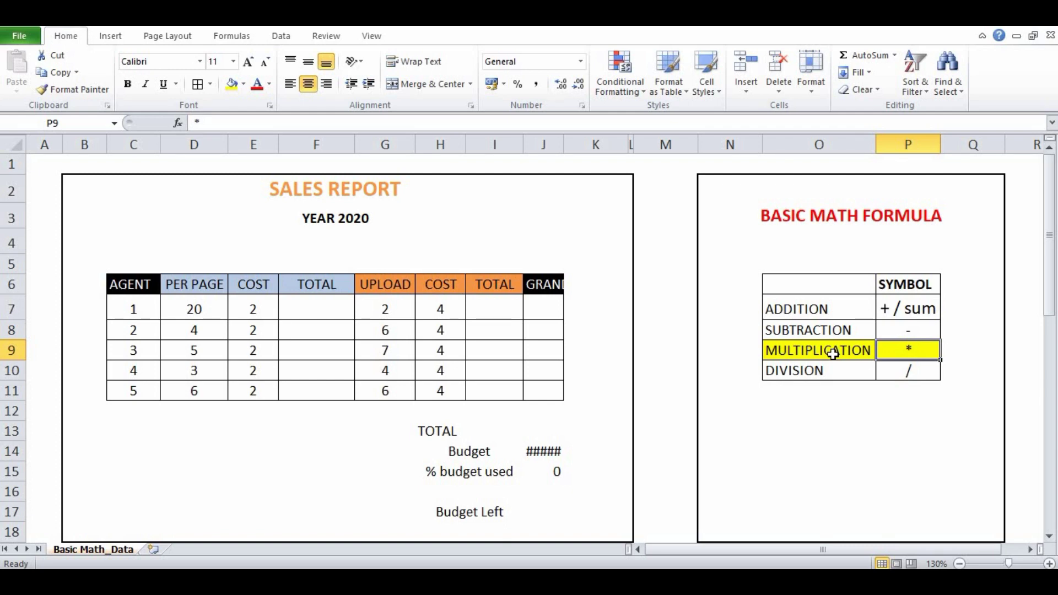
Review the sales report's column headers in row 6, from PER PAGE through GRAND TOTAL.
click(661, 319)
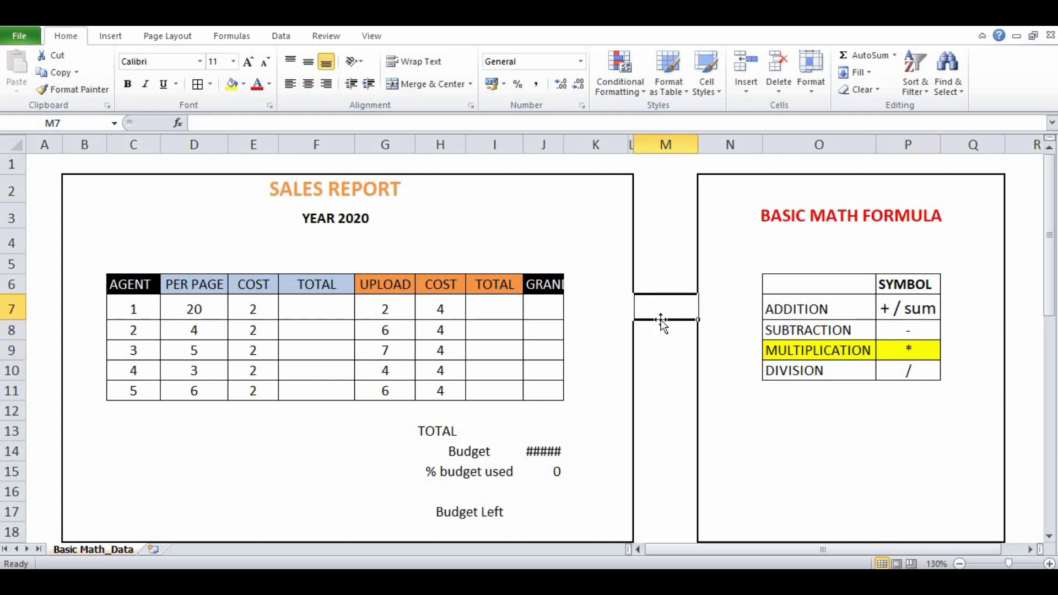
key(Left)
key(Left)
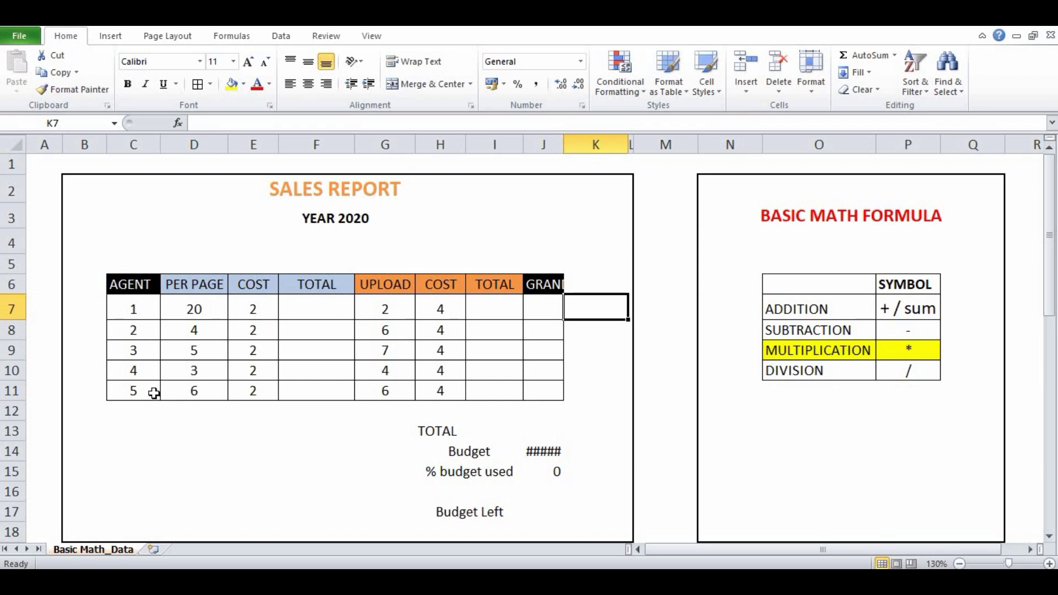
click(195, 284)
click(253, 285)
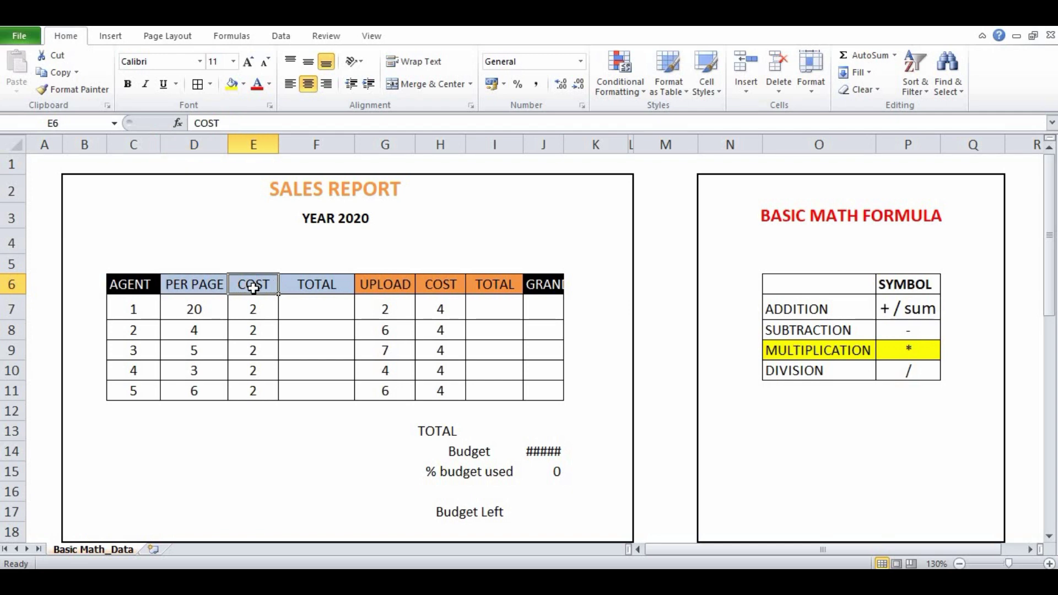
click(325, 285)
click(409, 284)
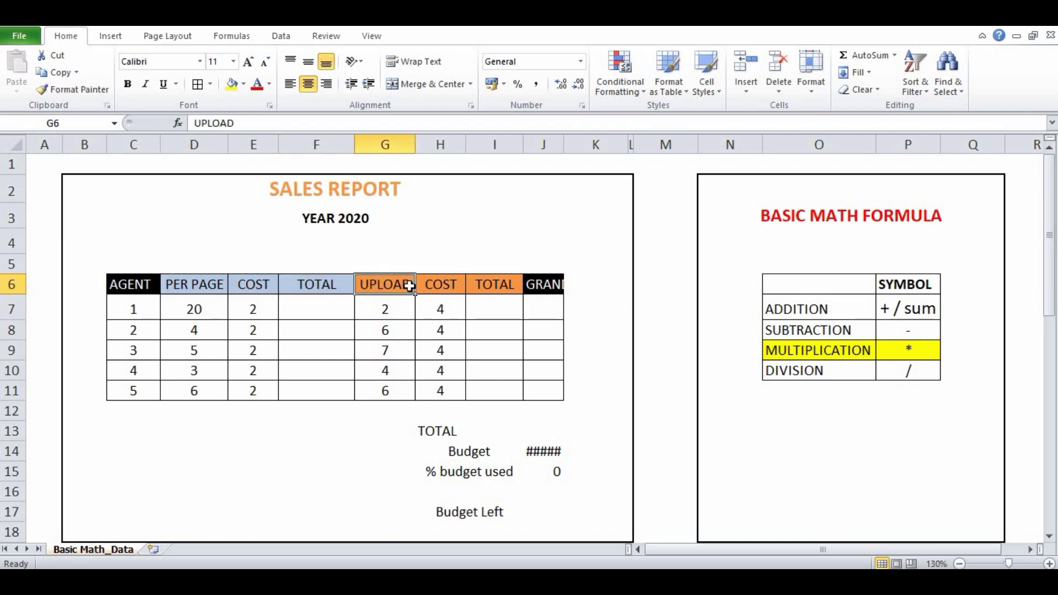
click(448, 285)
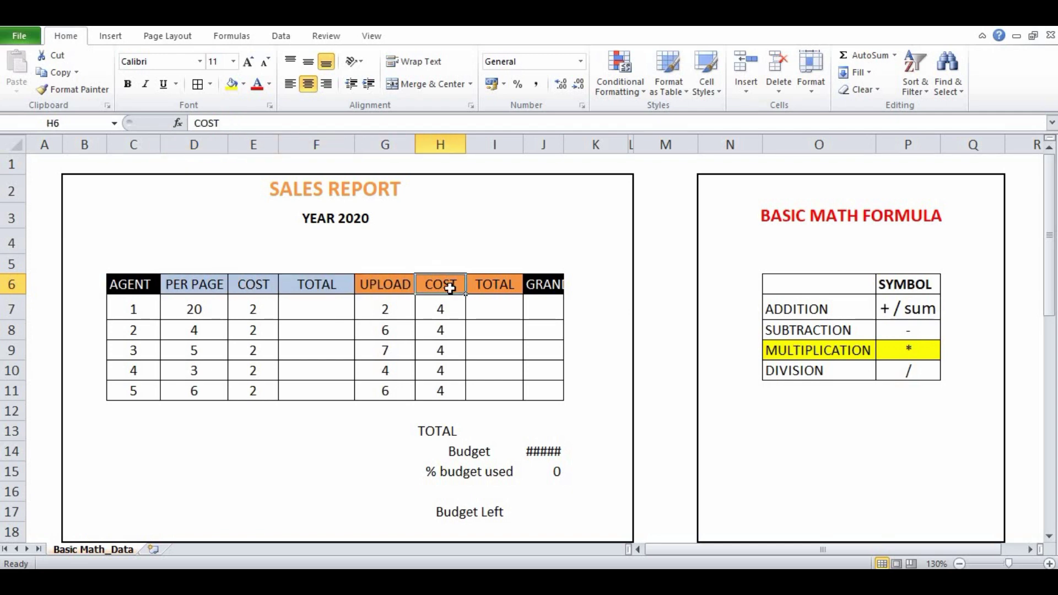
click(501, 286)
click(543, 285)
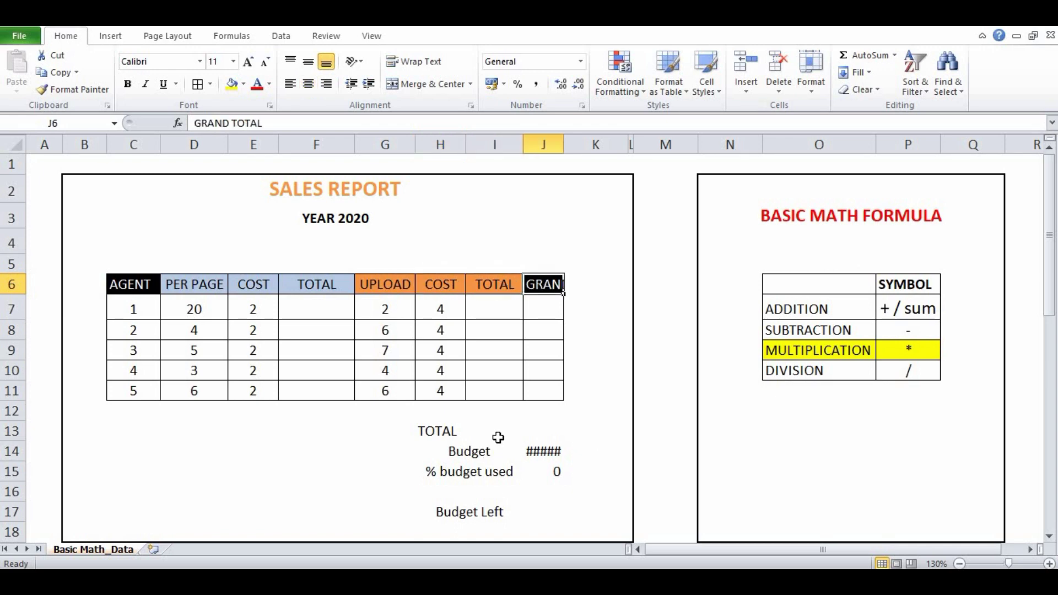
Auto-fit the width of column J so the GRAND TOTAL header and budget amount fit.
click(535, 453)
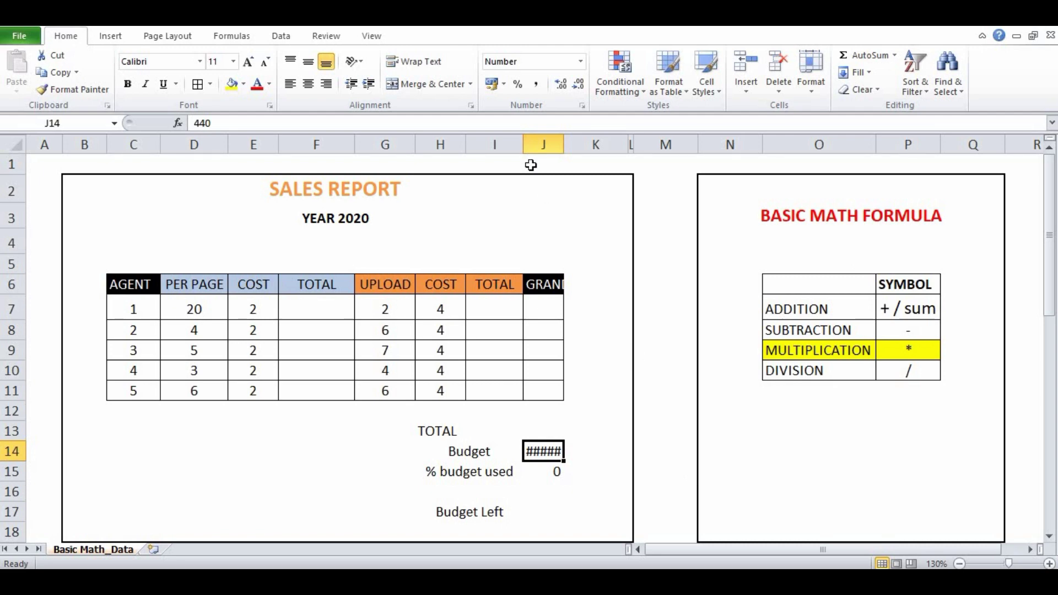
click(539, 144)
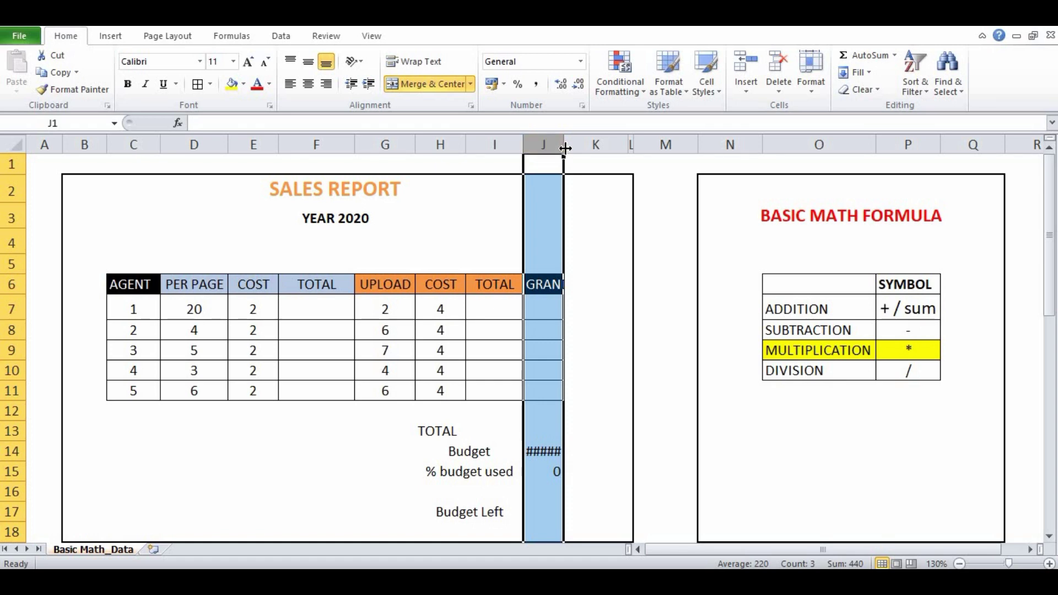
double_click(564, 147)
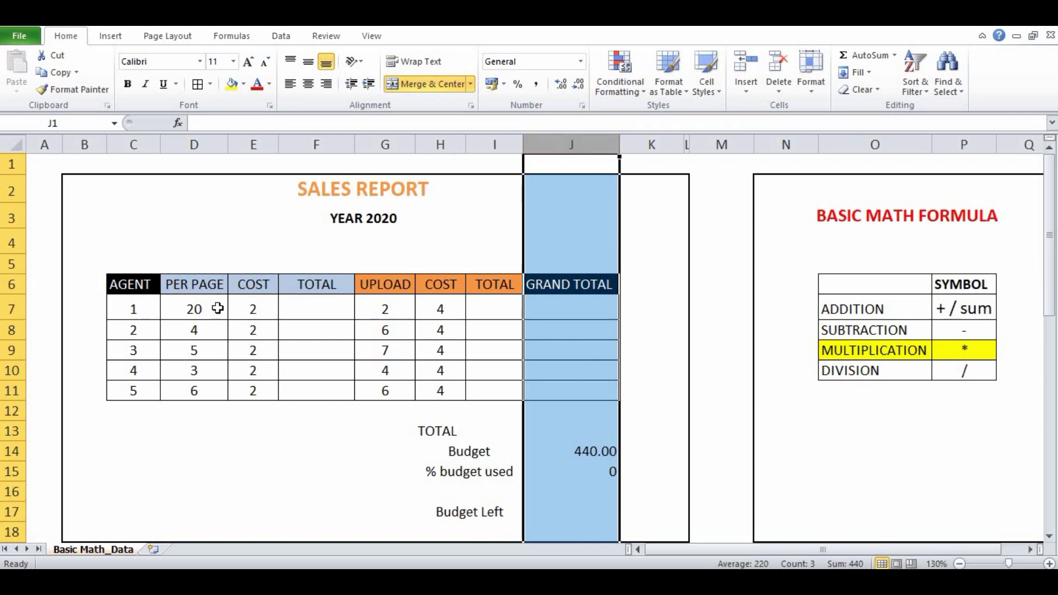
Calculate agent 1's per-page TOTAL in F7 with the formula =D7*E7.
click(268, 282)
key(Right)
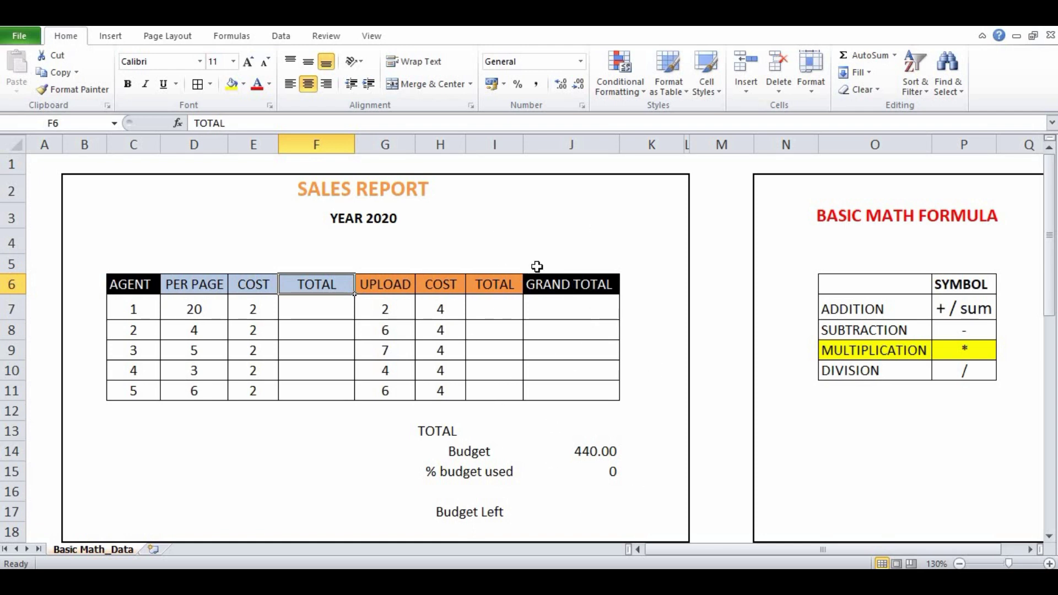
click(302, 315)
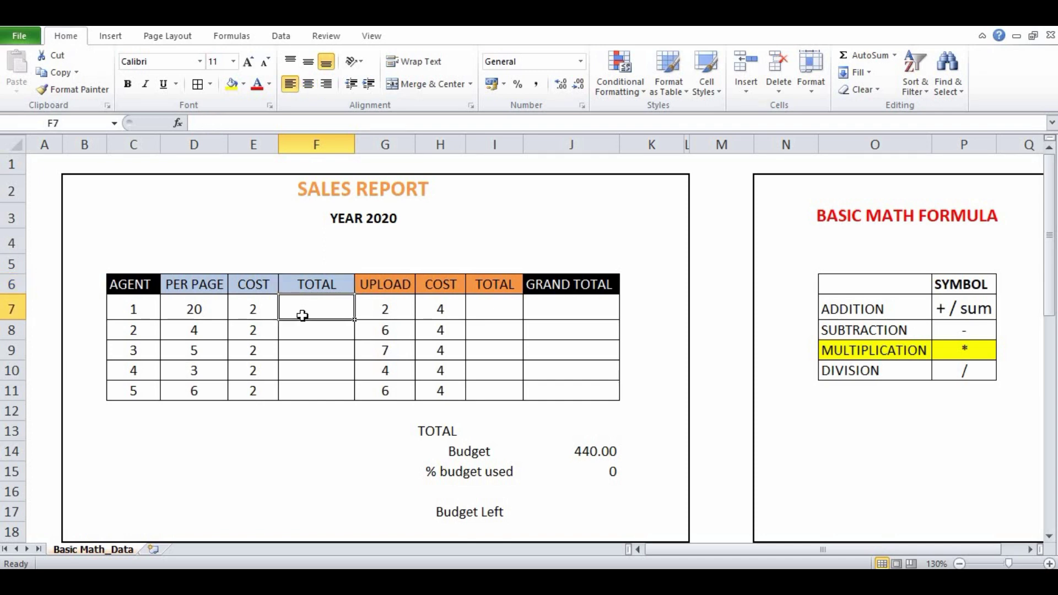
text(=)
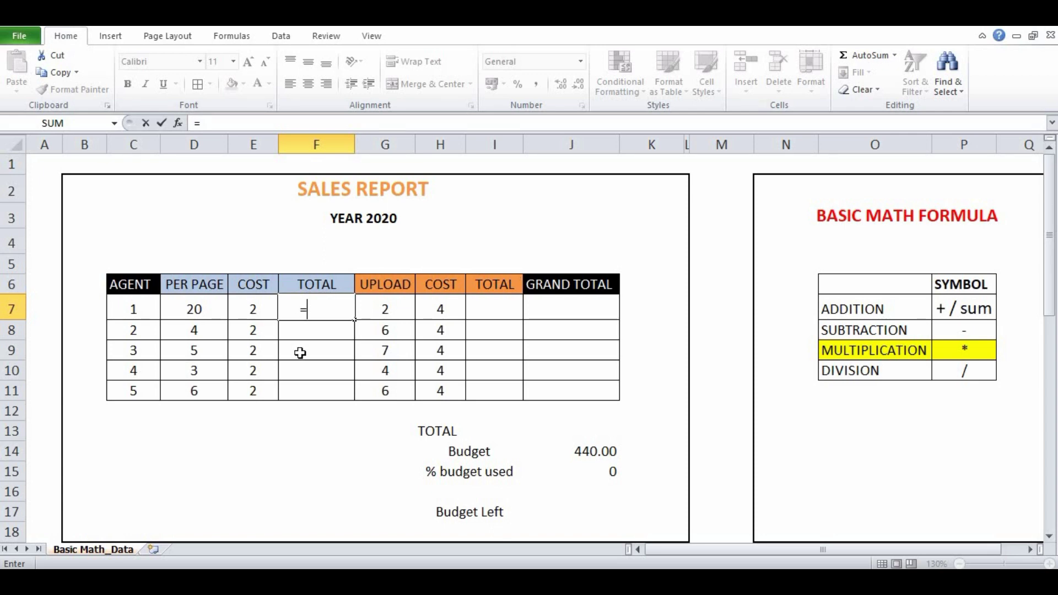
click(203, 309)
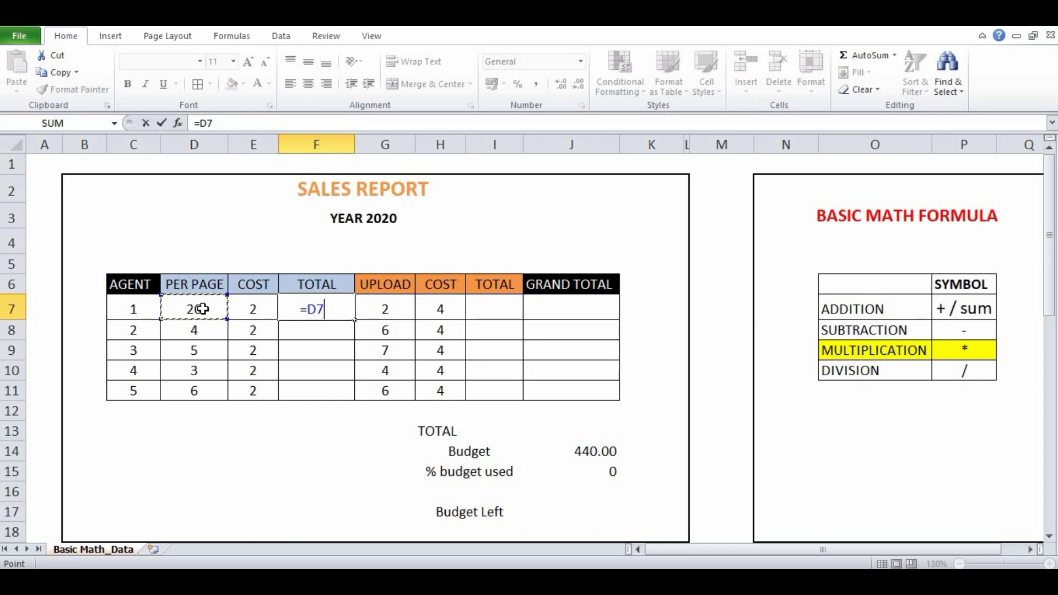
text(*)
click(262, 313)
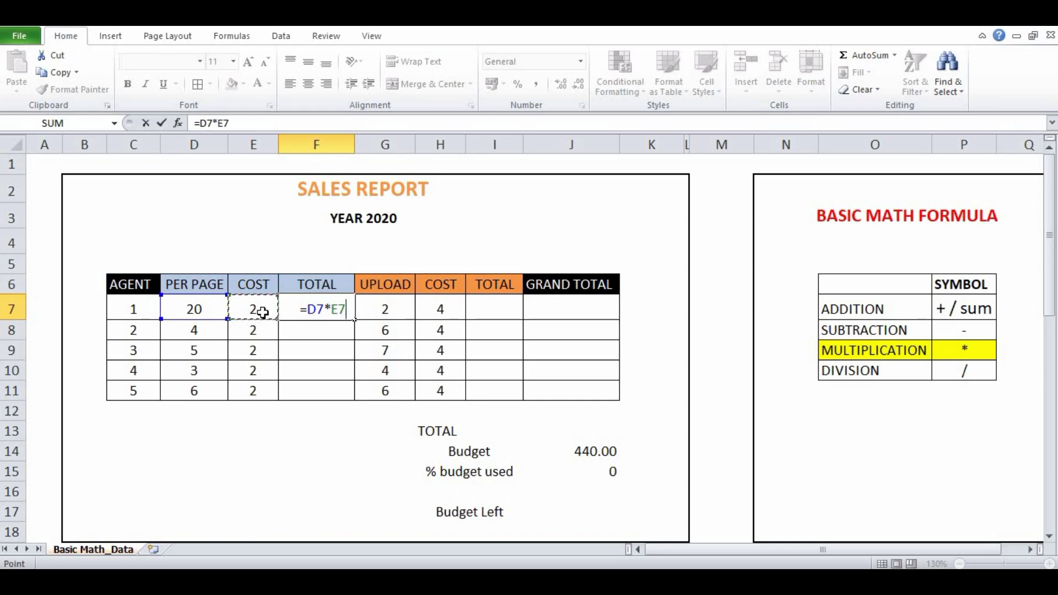
key(Return)
key(Up)
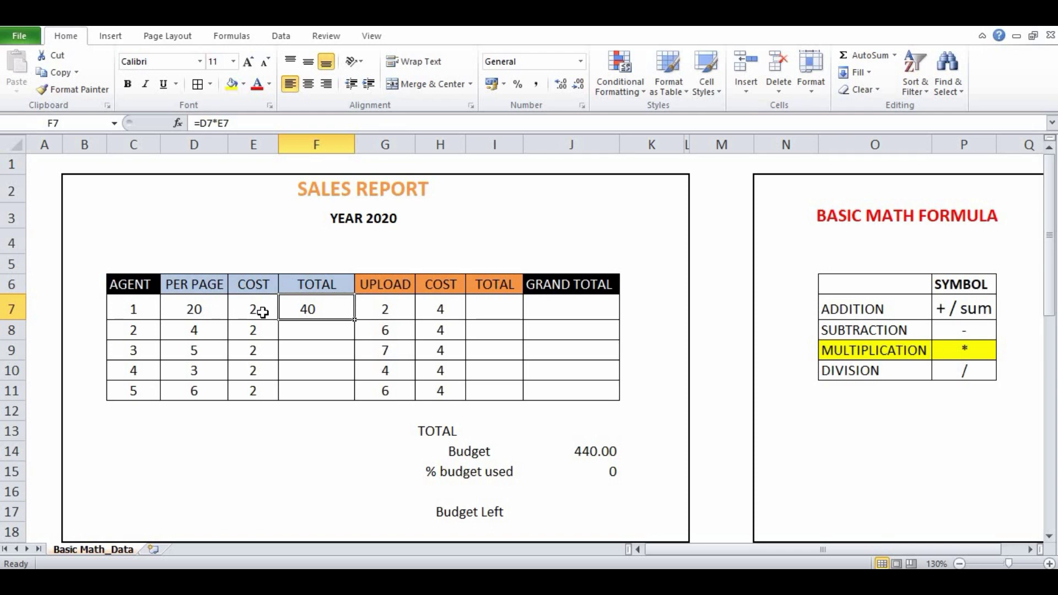
Copy the formula in F7 to F8:F11 for agents 2 to 5, and also paste it into G8.
key(Down)
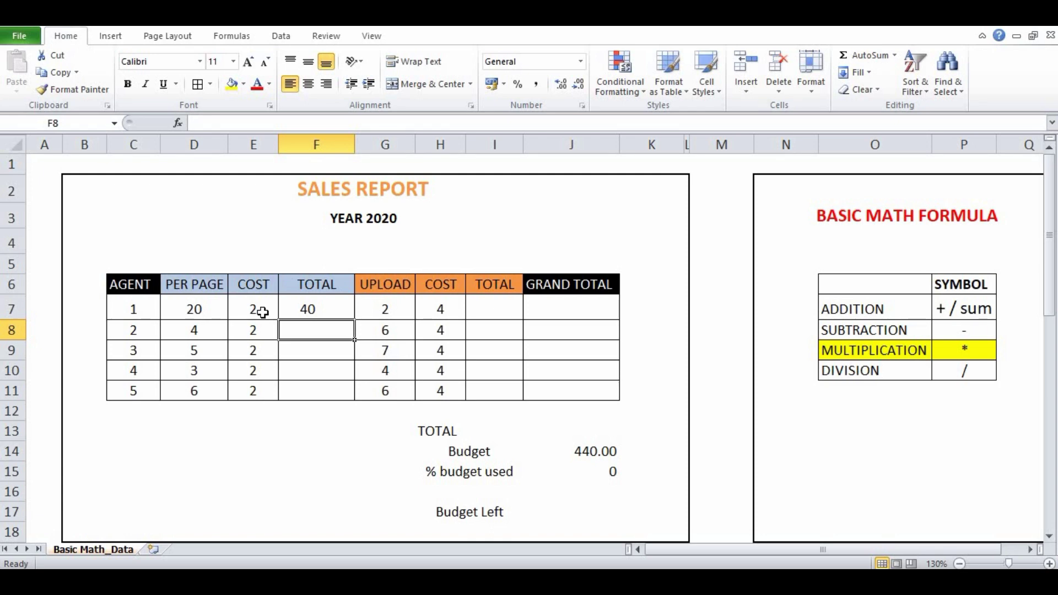
key(Up)
key(ctrl+c)
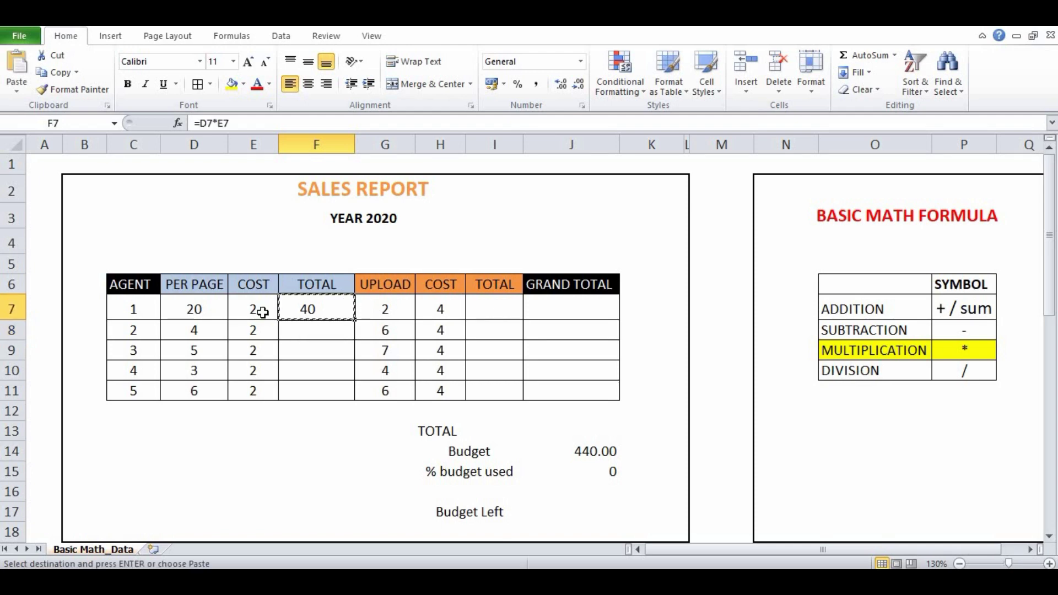
key(Down)
key(shift+Down)
key(shift+Down)
key(shift+Down)
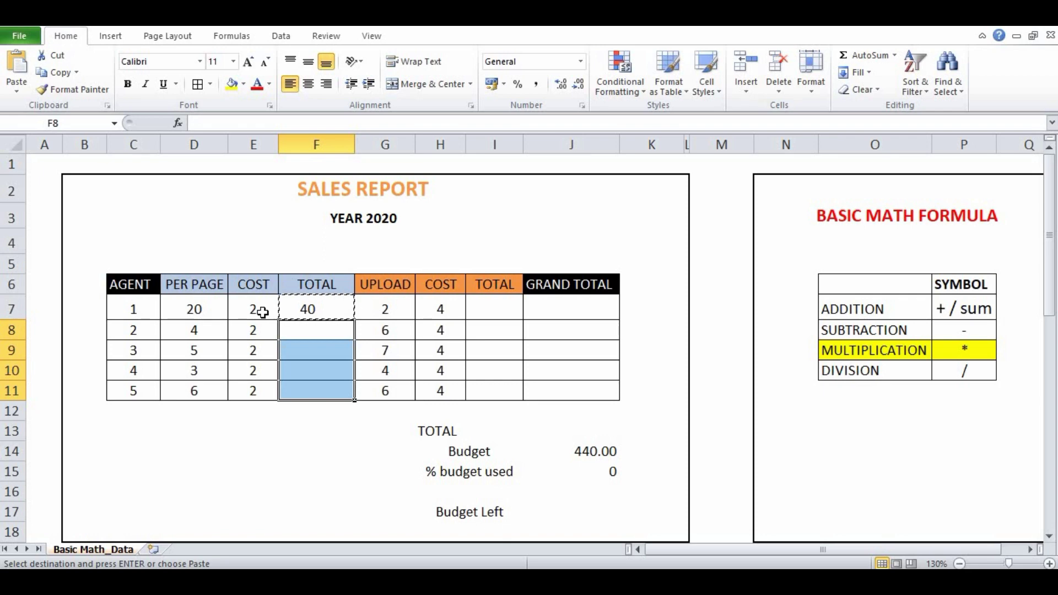
key(ctrl+v)
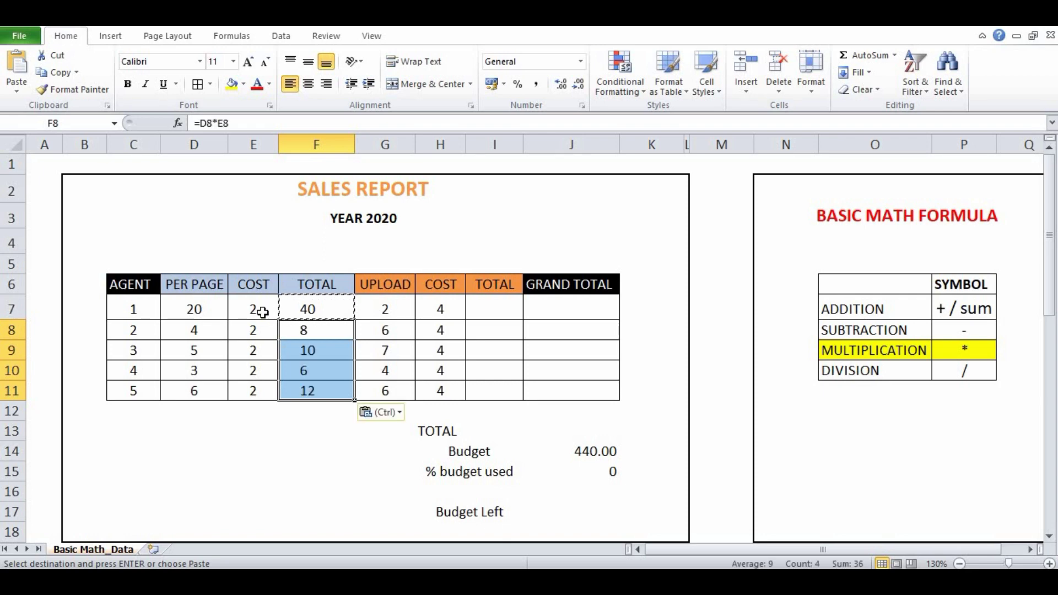
key(Right)
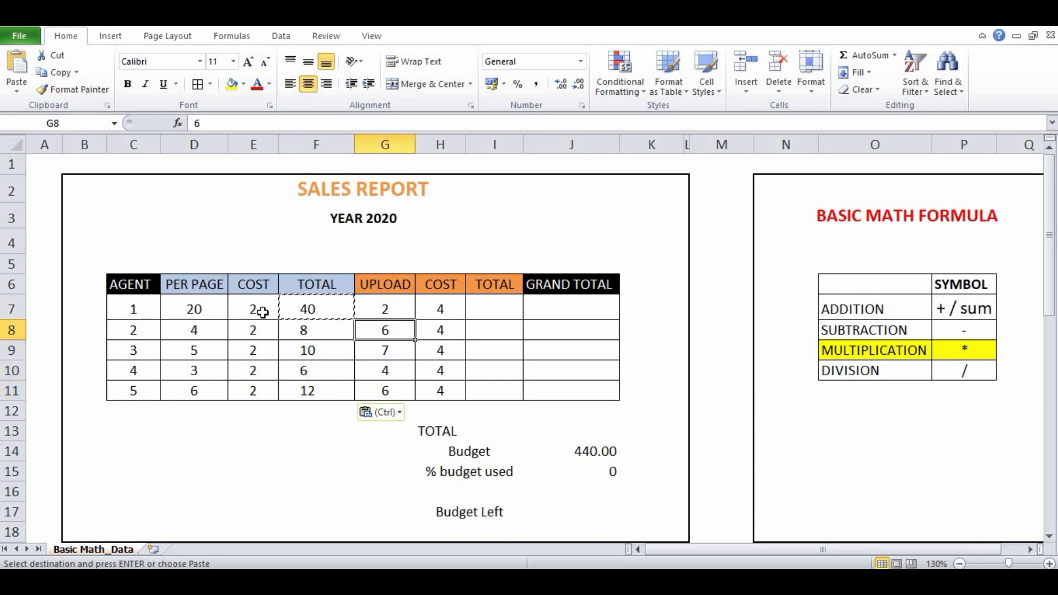
key(Return)
Calculate agent 1's upload TOTAL in I7 with the formula =G7*H7.
key(Up)
key(Right)
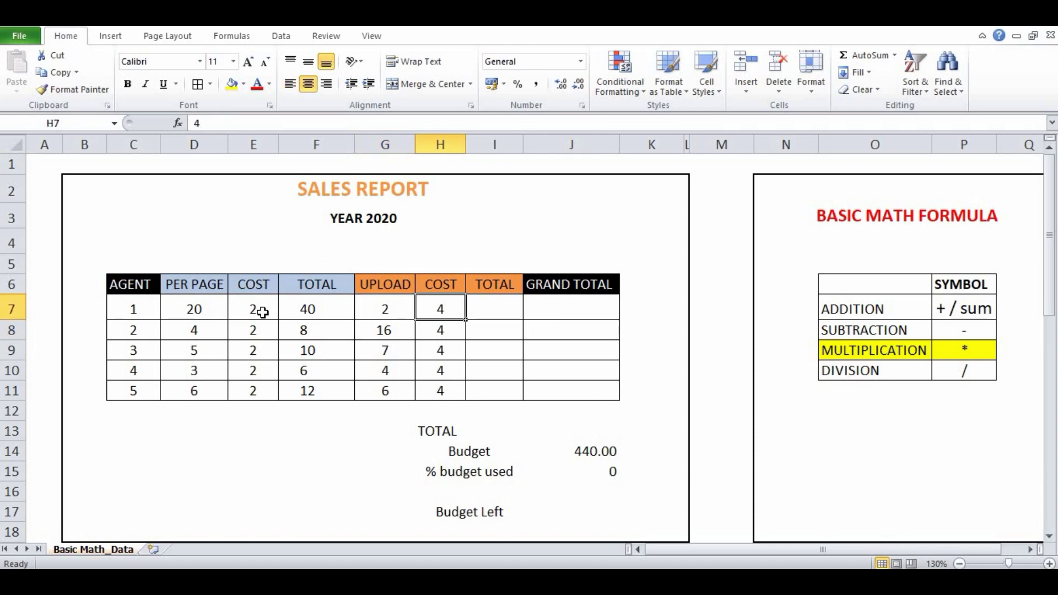
key(Right)
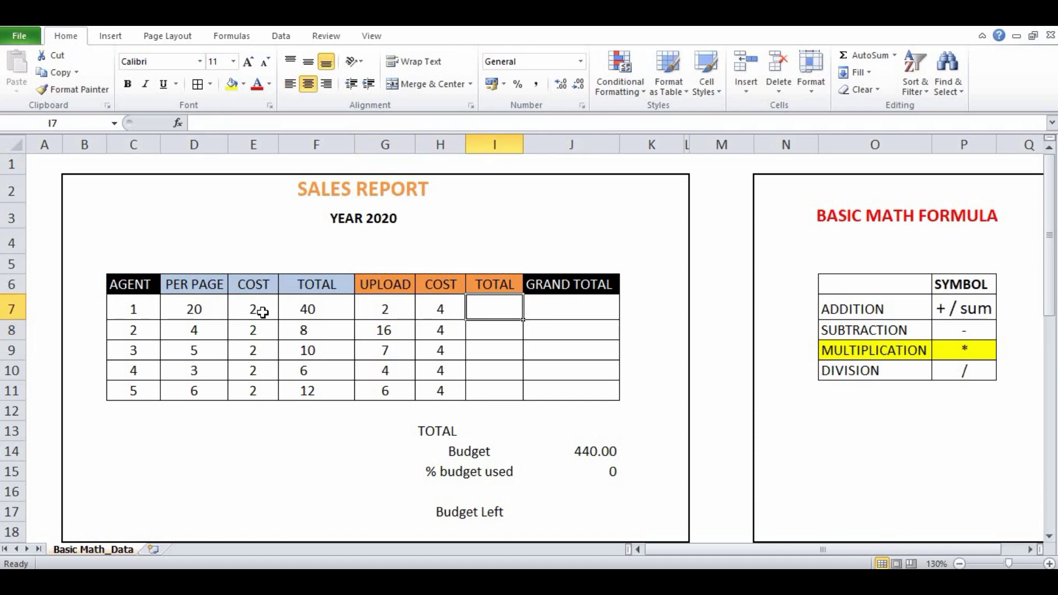
text(=)
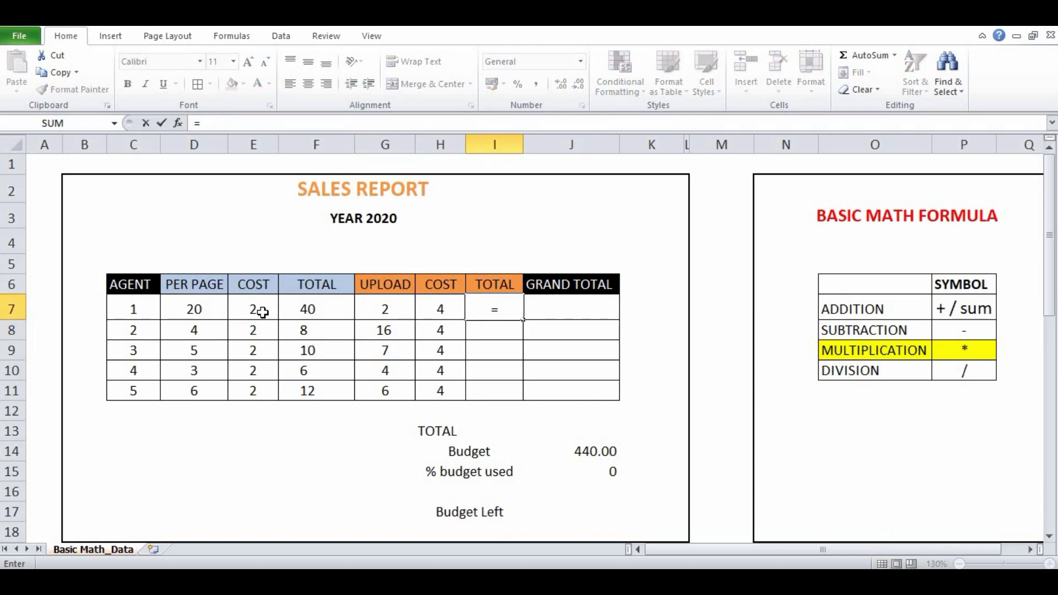
key(Left)
key(Left)
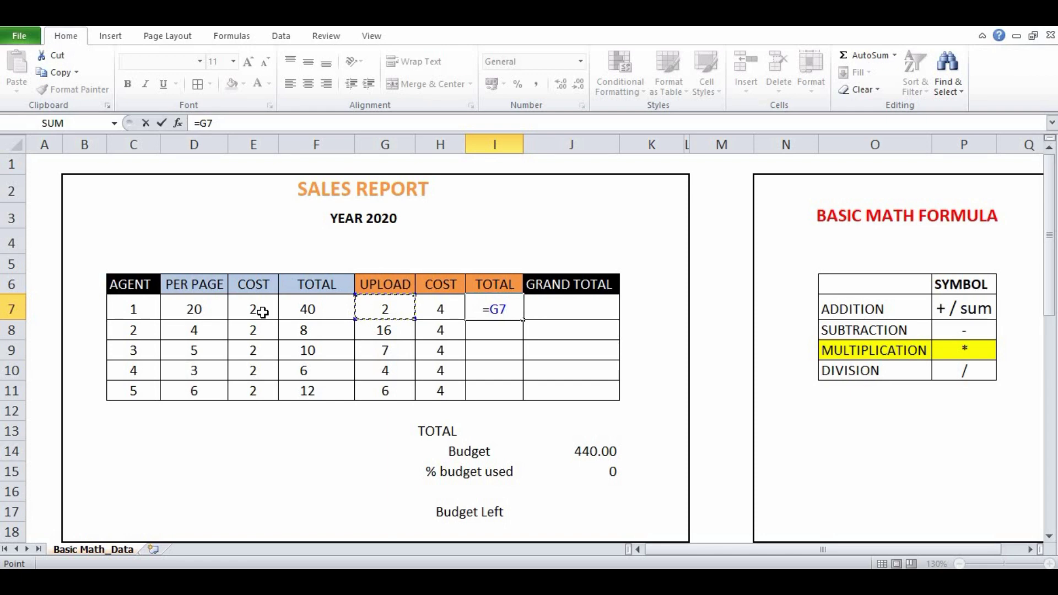
text(*)
key(Left)
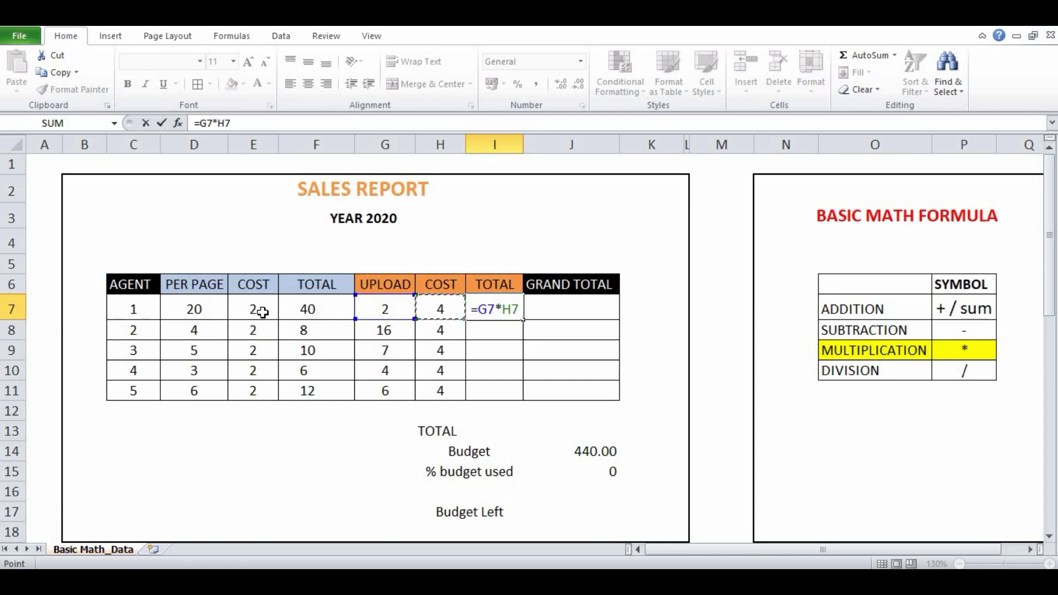
key(Return)
key(Up)
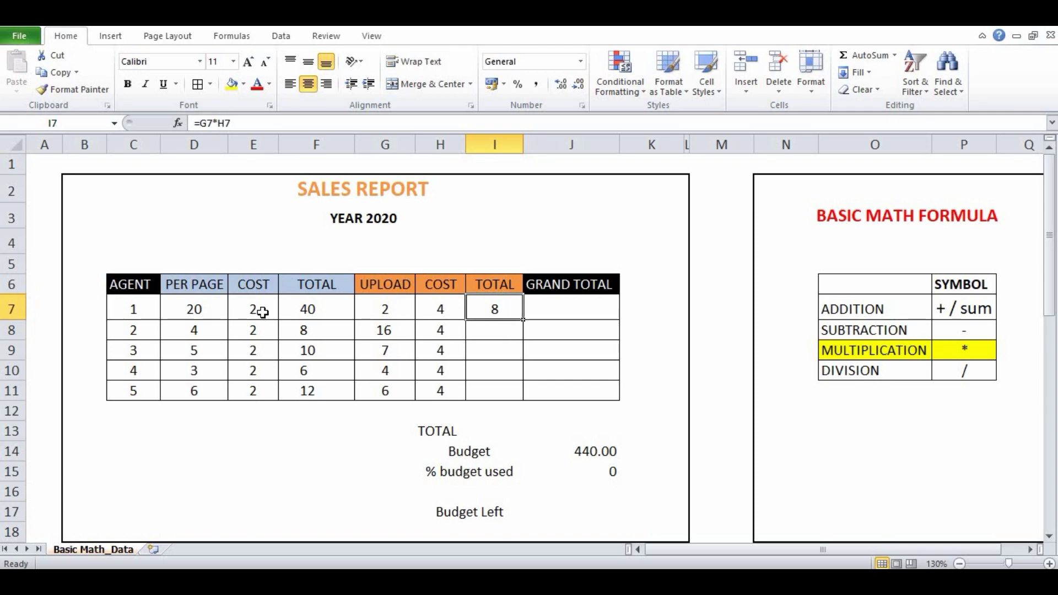
Copy the upload TOTAL formula from I7 to I8:I11 for the remaining agents.
key(ctrl+c)
key(Down)
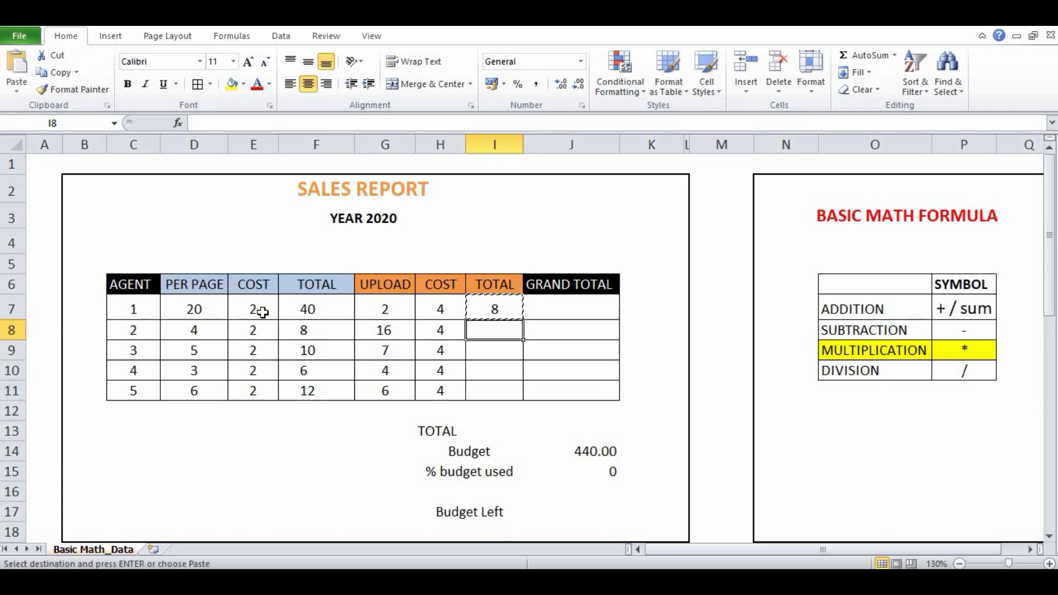
key(shift+Down)
key(shift+Down)
key(shift+Down)
key(ctrl+v)
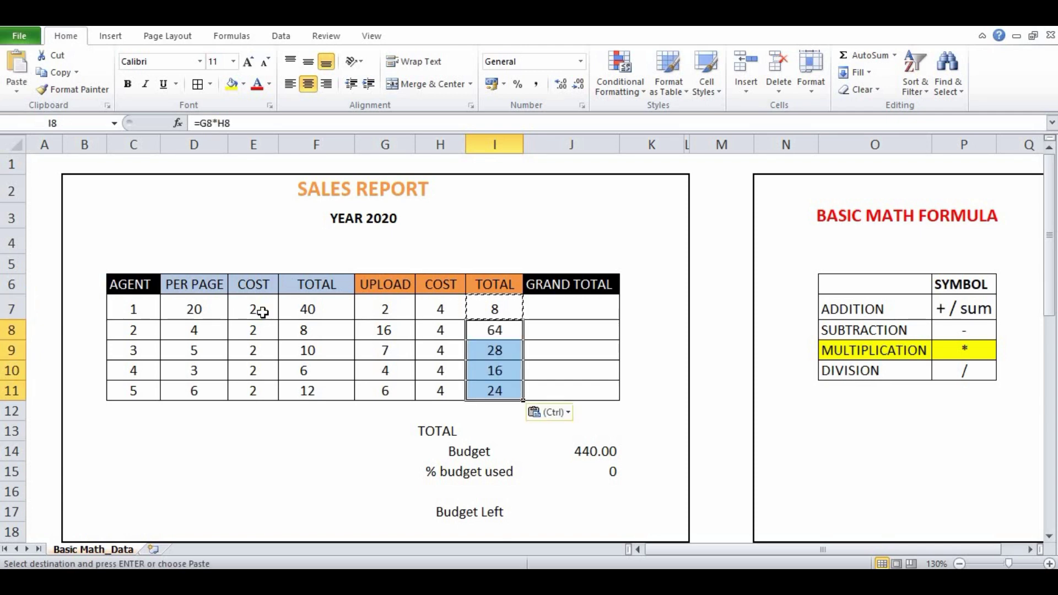
Calculate agent 1's GRAND TOTAL in J7 by adding both totals with the formula =F7+I7.
key(Up)
key(Right)
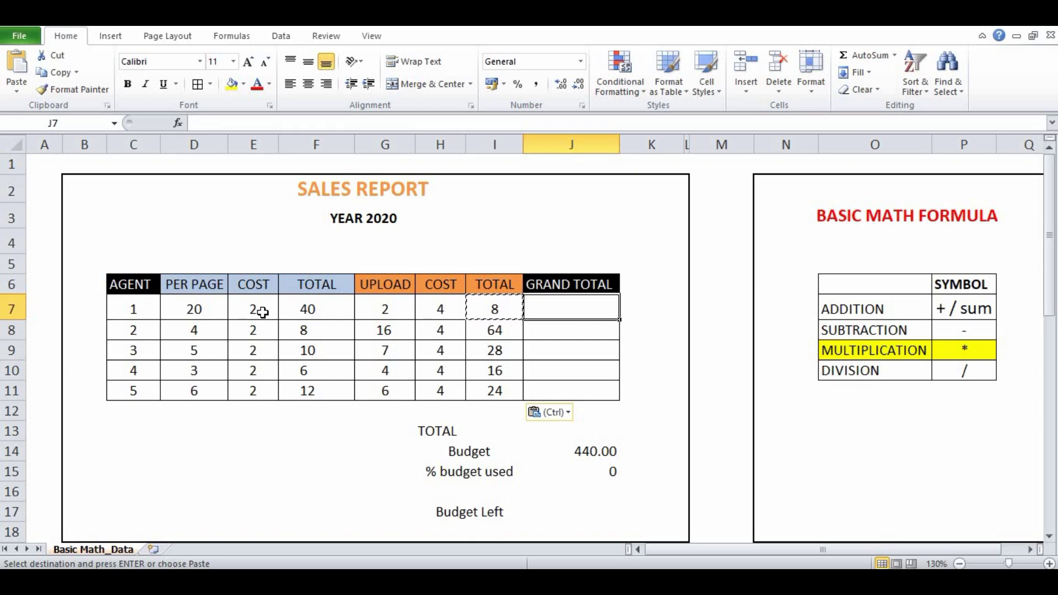
text(=)
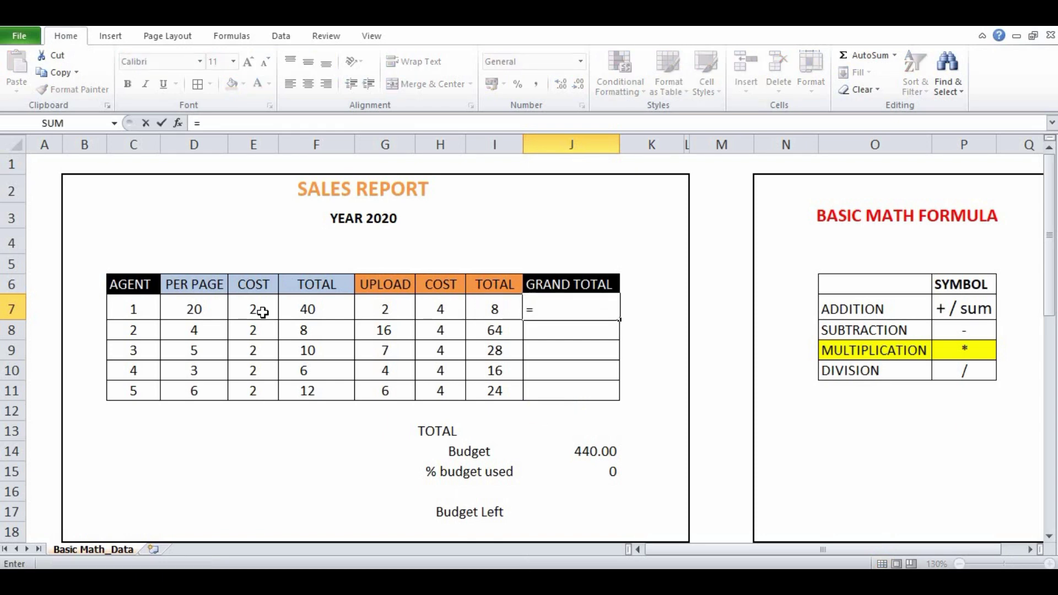
key(Left)
key(Left)
key(Left)
key(Left)
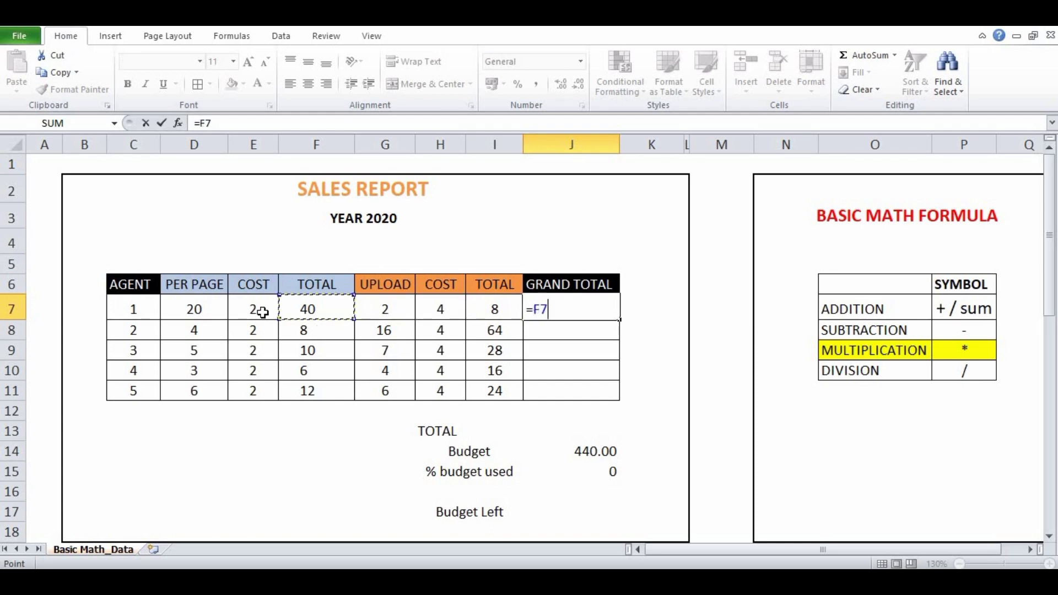
text(+)
key(Left)
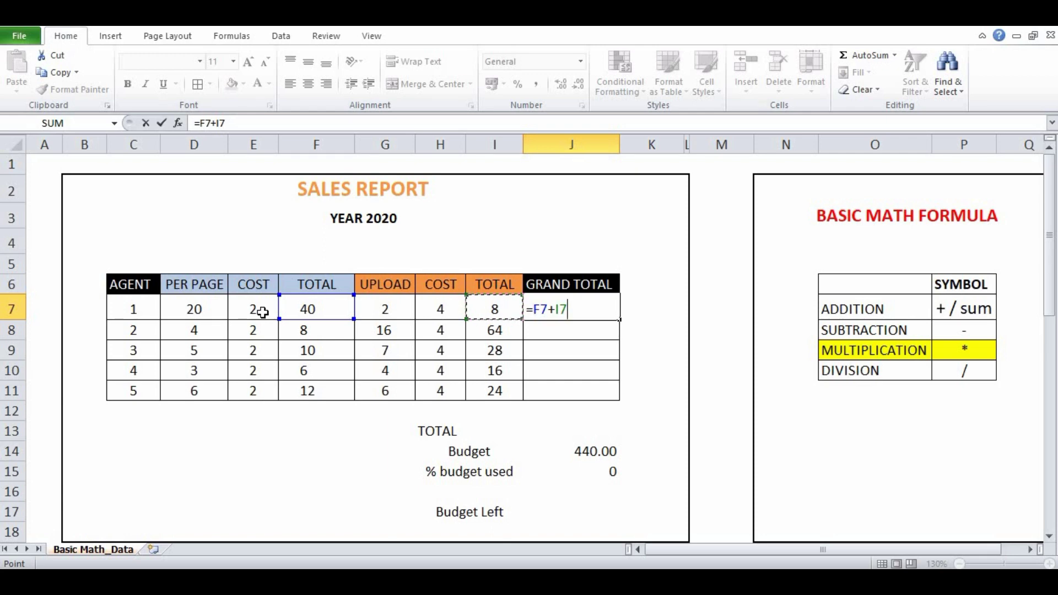
key(Return)
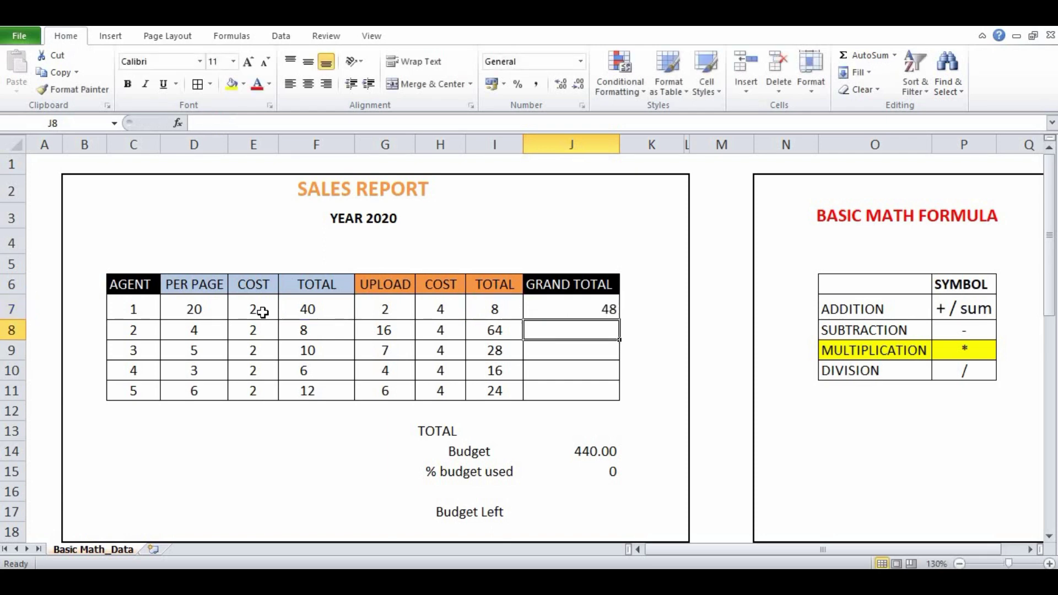
key(Up)
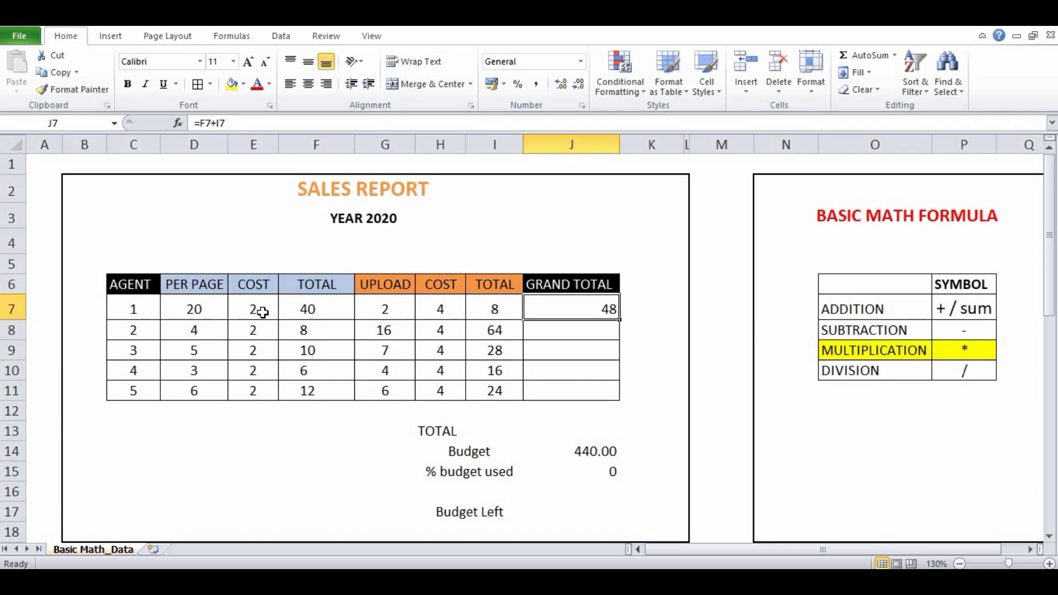
Copy the GRAND TOTAL formula from J7 to J8:J11 for agents 2 to 5.
key(ctrl+c)
key(shift+Down)
key(shift+Down)
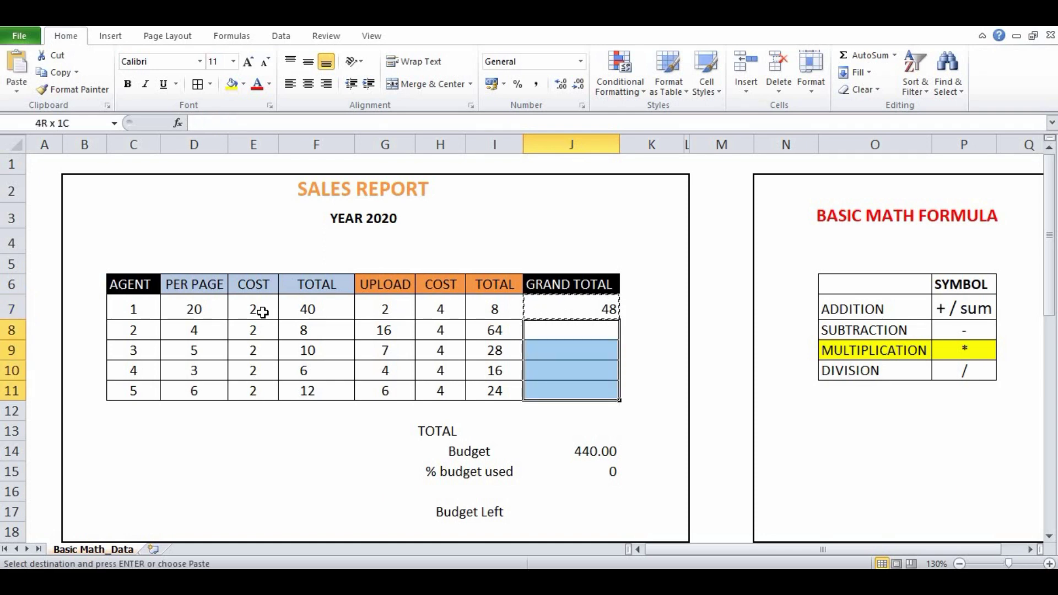
key(ctrl+v)
Calculate the overall TOTAL in J13 by adding all agents' grand totals with the formula =SUM(J7:J11).
key(Down)
key(Down)
key(Down)
key(Down)
key(Down)
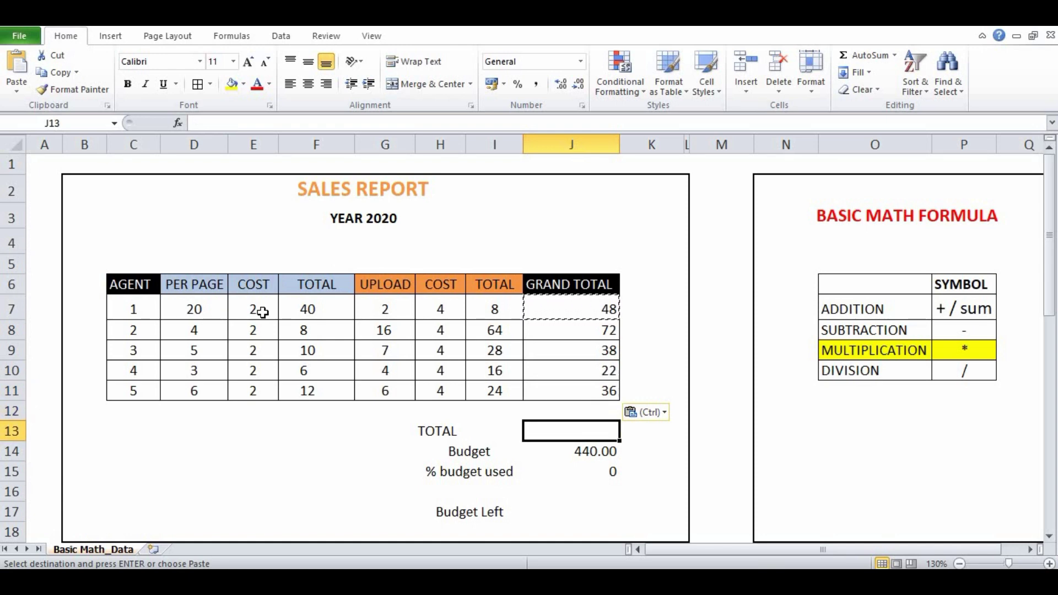
key(Left)
key(Right)
text(=)
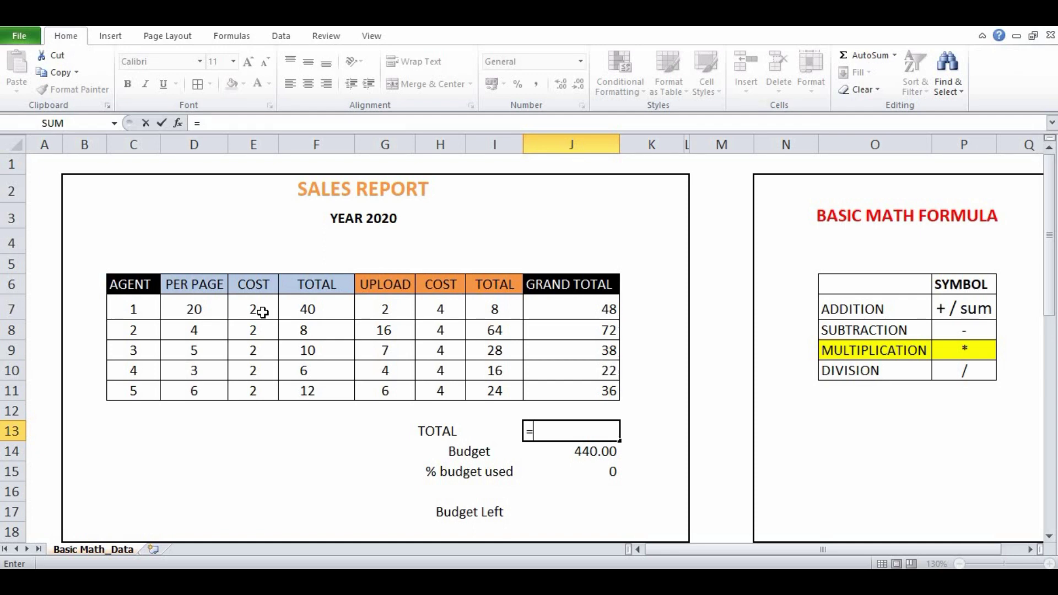
text(SUM()
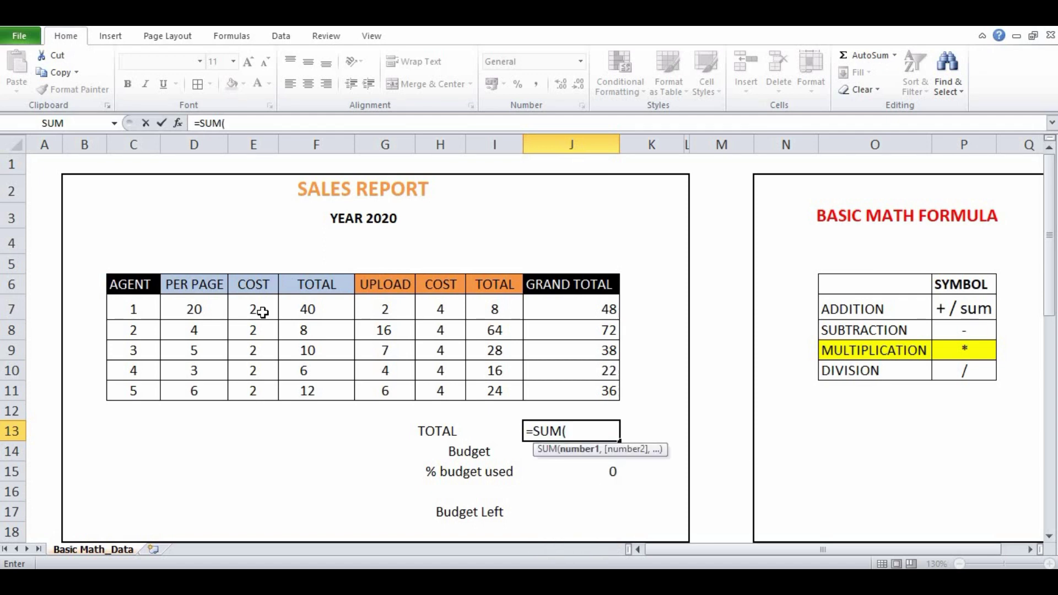
click(578, 315)
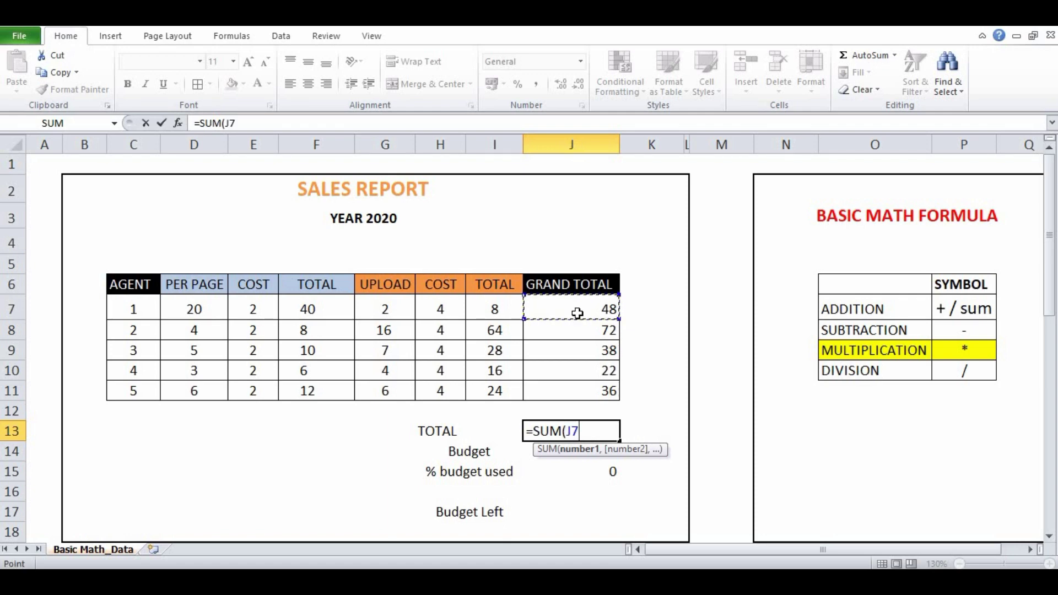
key(shift+Down)
key(shift+Down)
key(shift+Down)
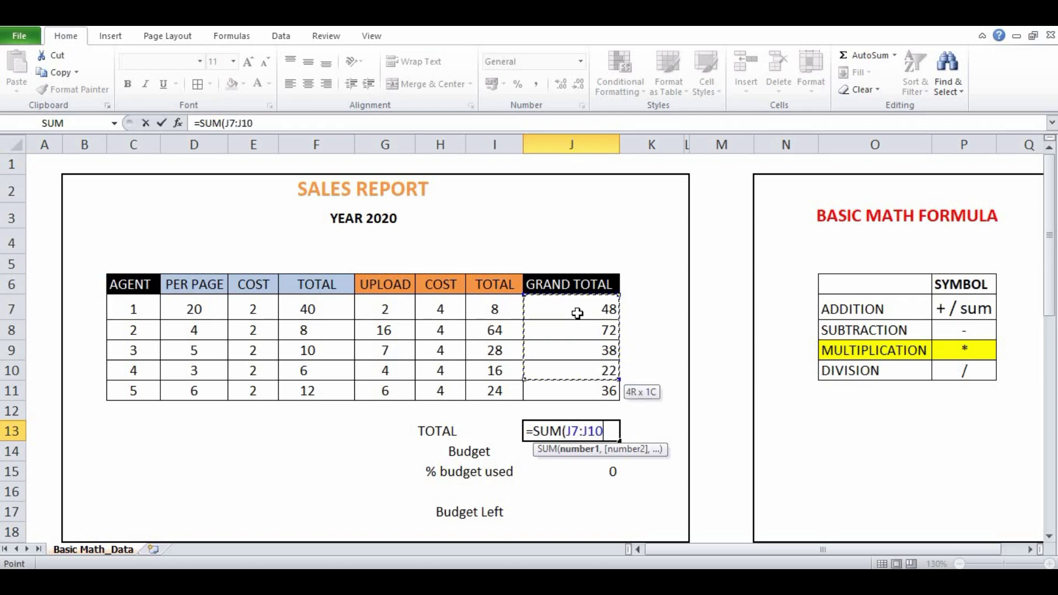
key(shift+Down)
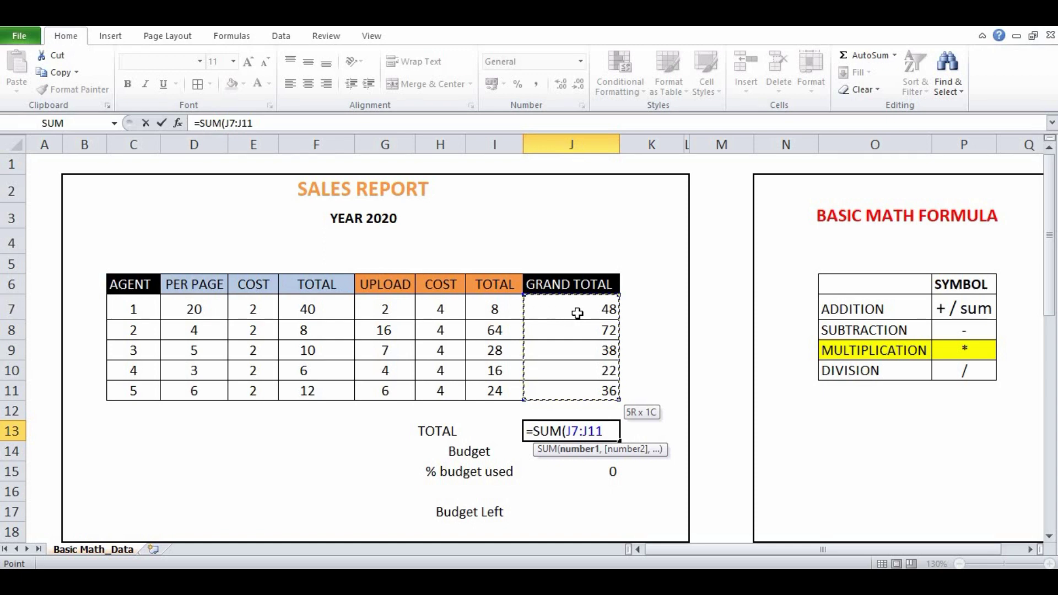
text())
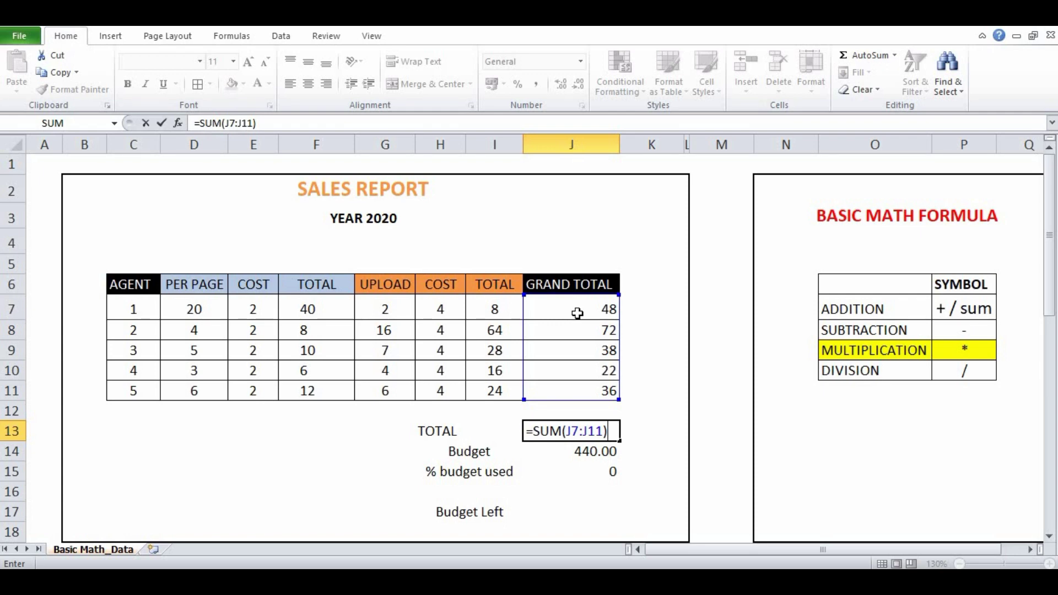
key(Return)
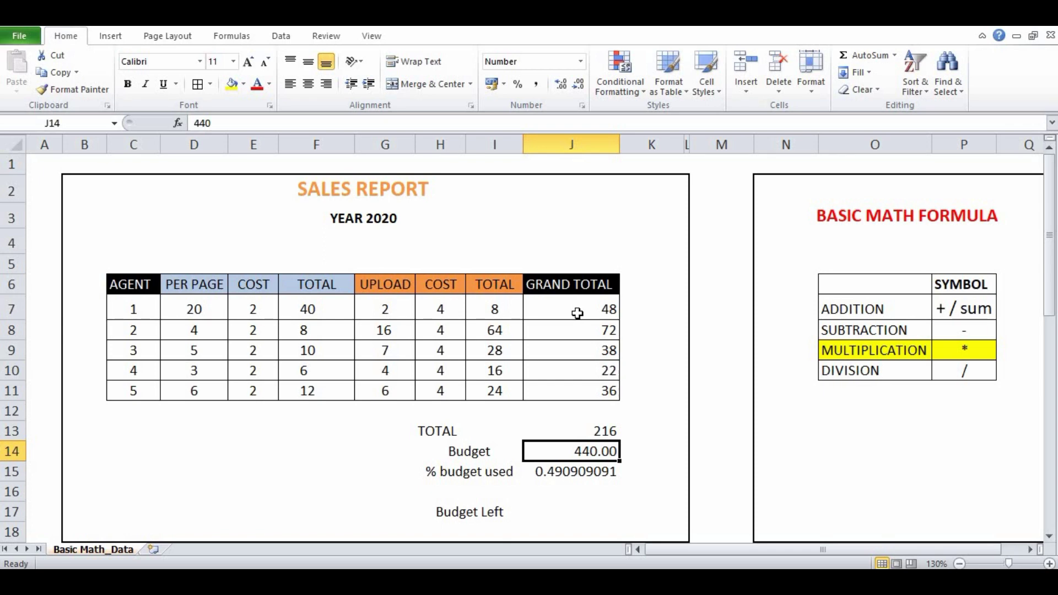
Clear the % budget used cell J15, re-enter it as the formula =J13/J14, and format it as a percentage.
key(Left)
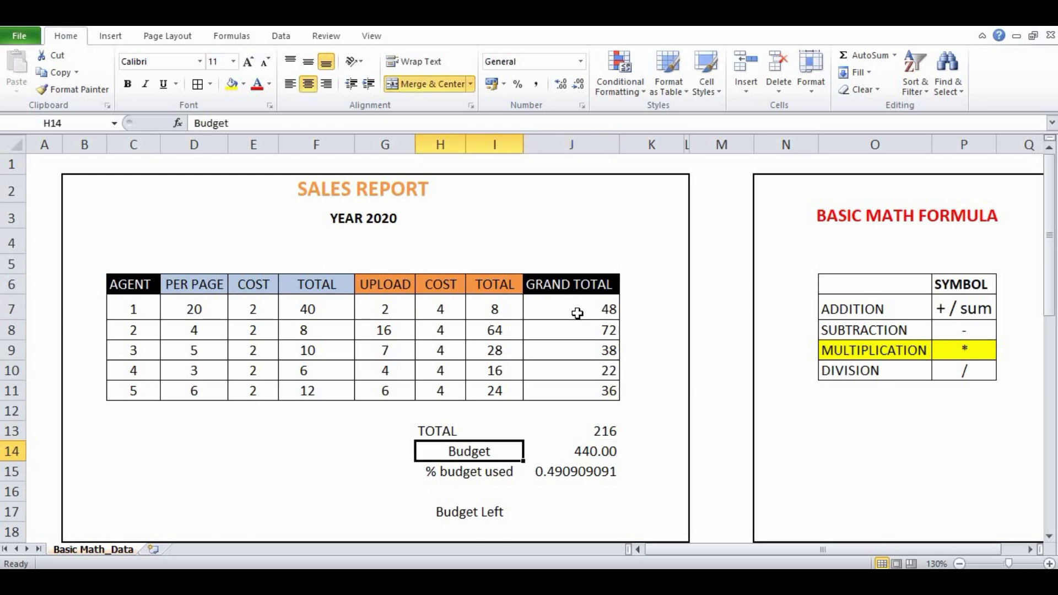
key(Right)
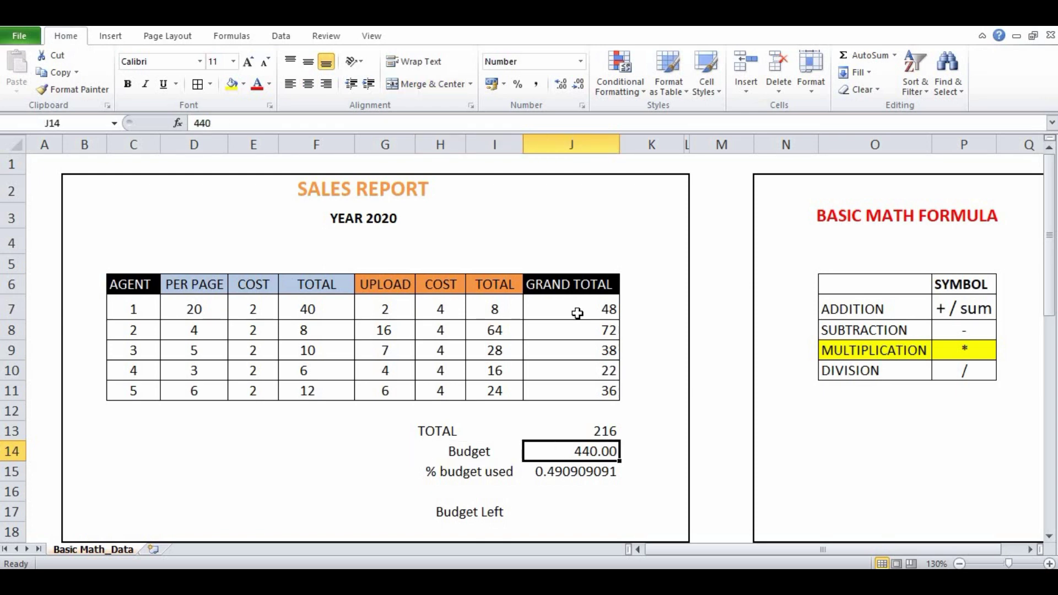
key(Down)
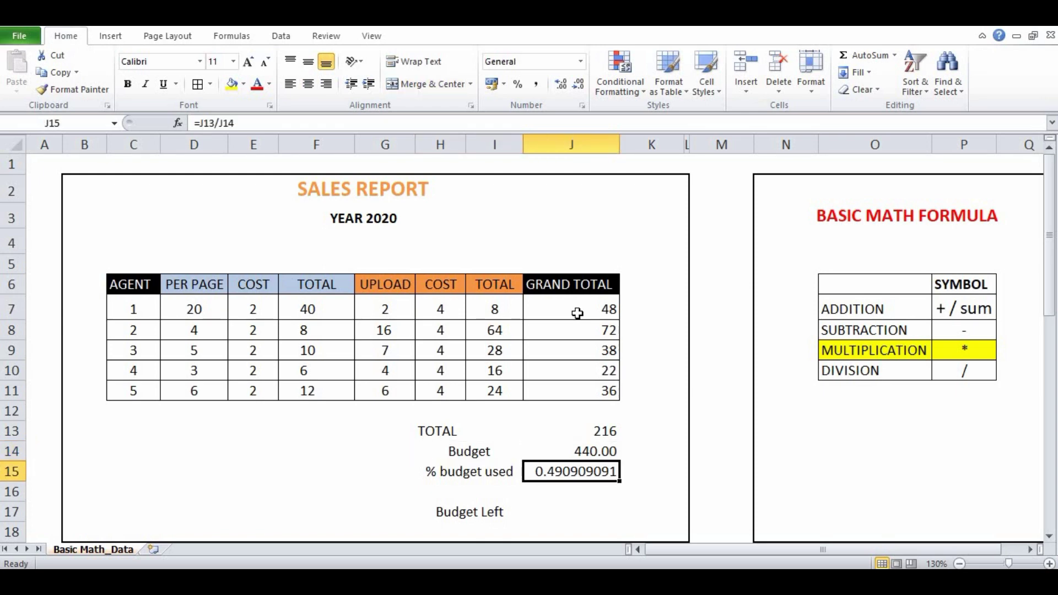
key(Delete)
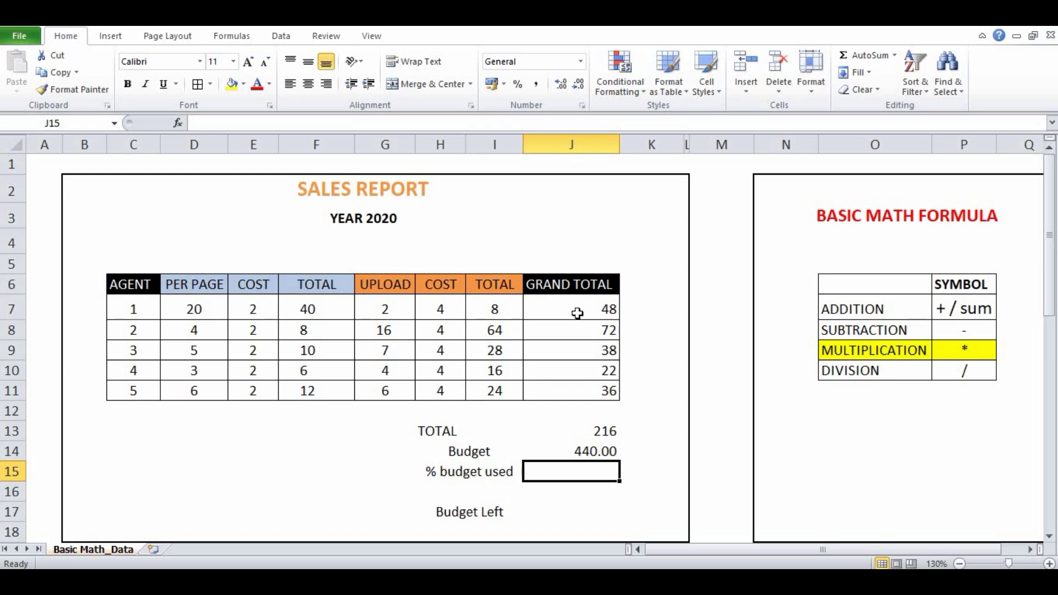
text(=)
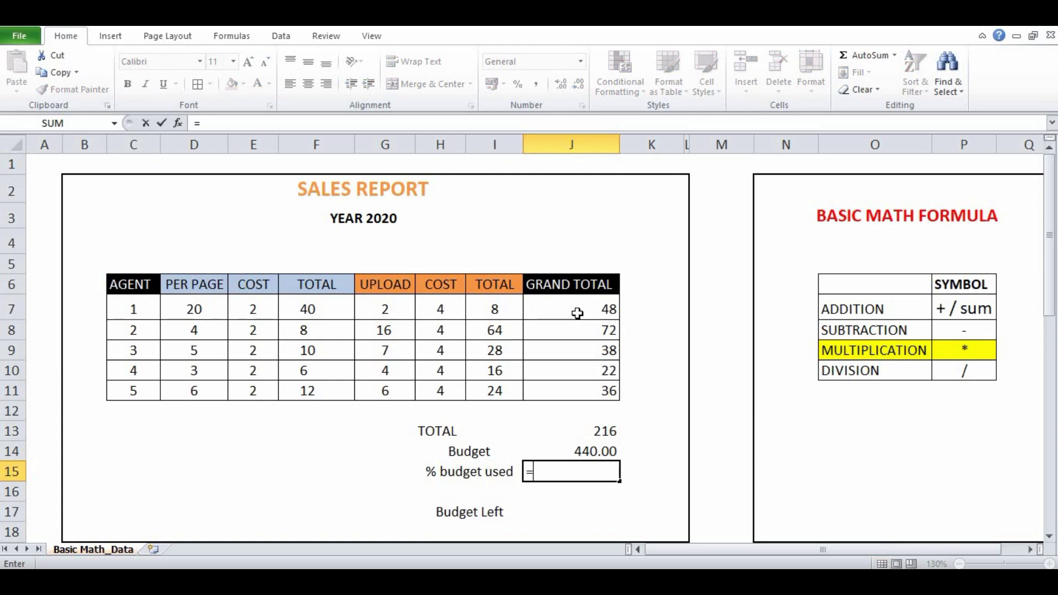
key(Up)
key(Up)
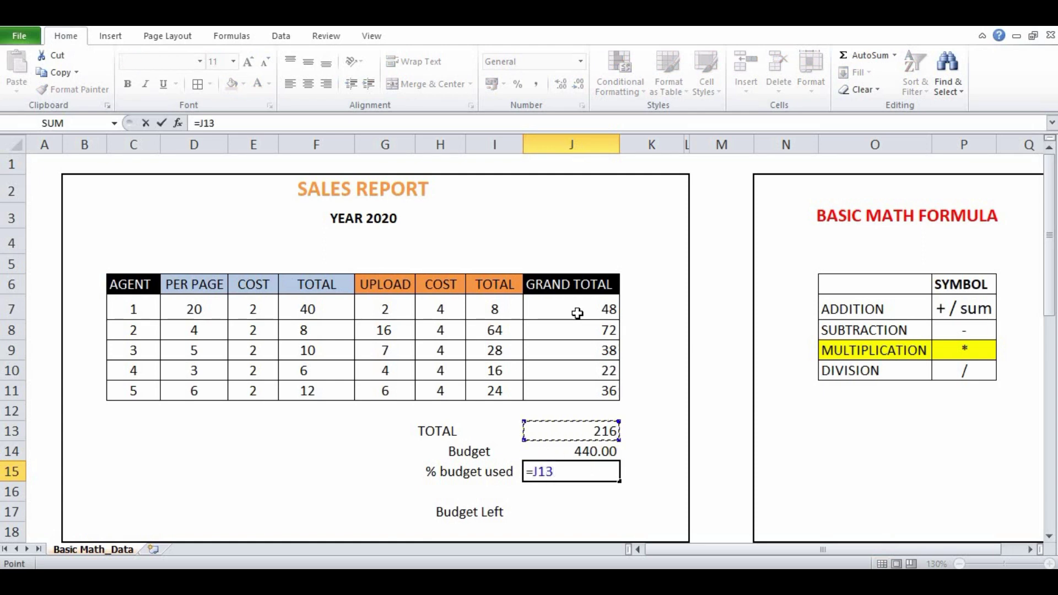
text(/)
key(Up)
key(Return)
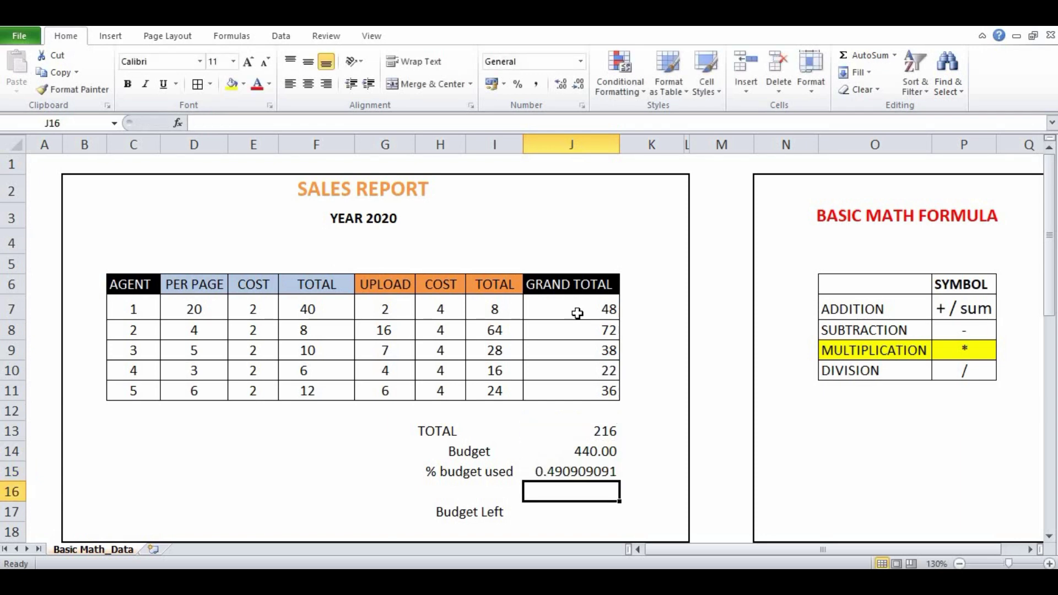
key(Up)
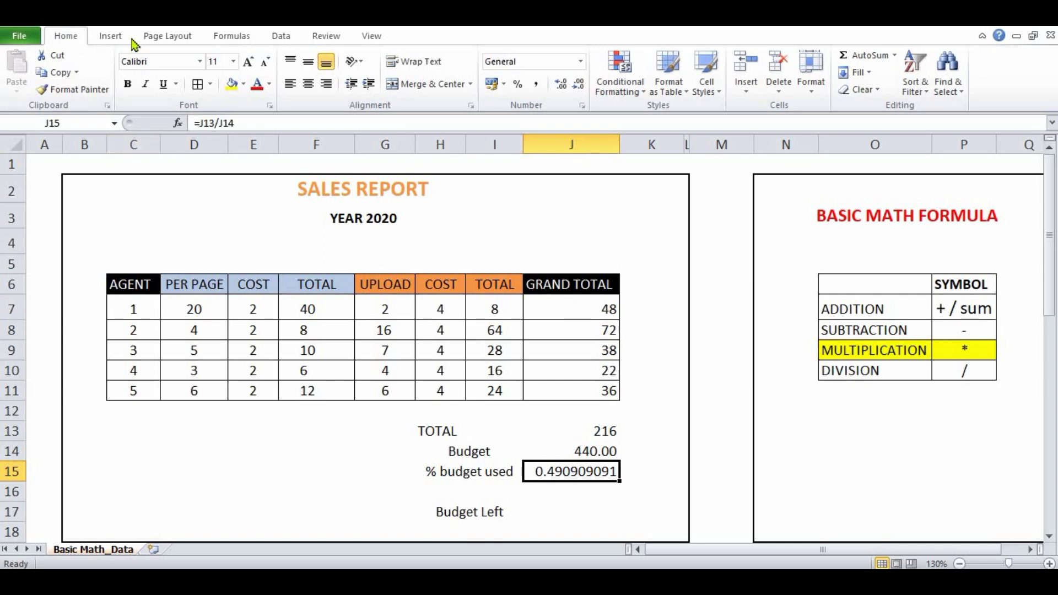
click(518, 86)
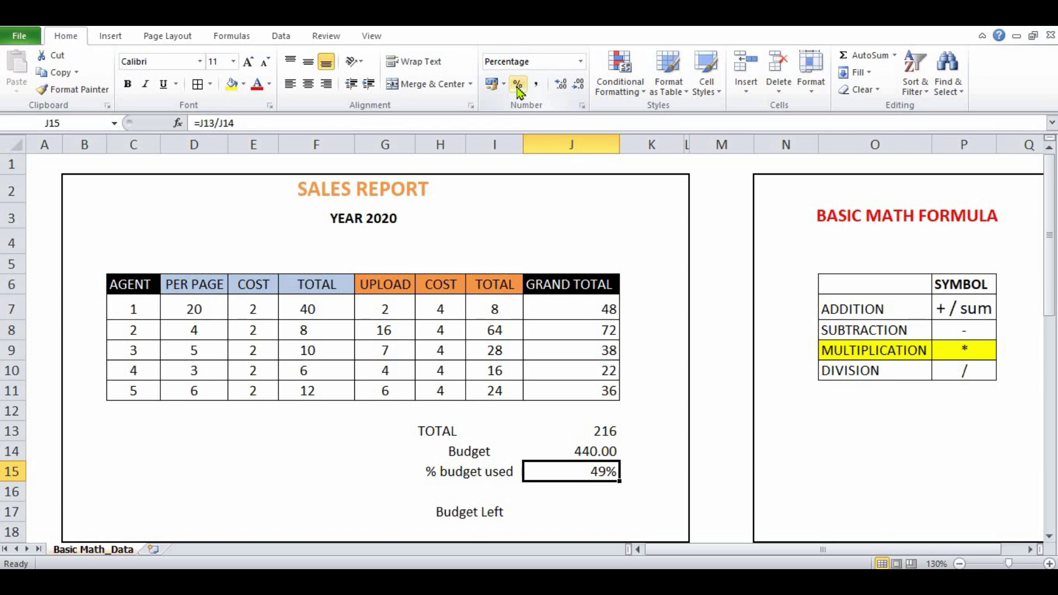
Calculate Budget Left in J17 by subtracting the total from the budget with the formula =J14-J13.
click(568, 513)
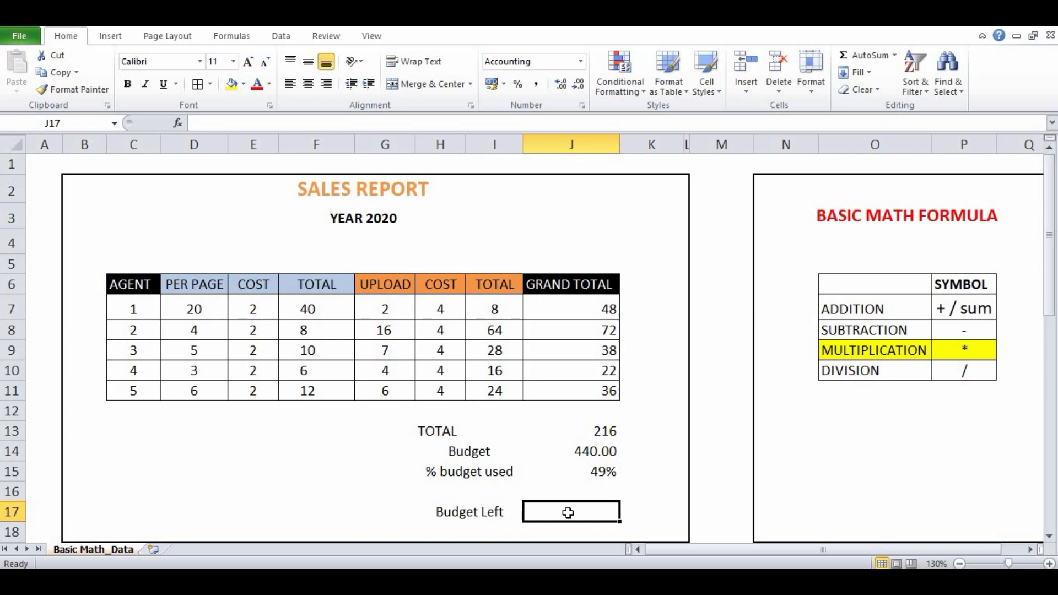
text(=)
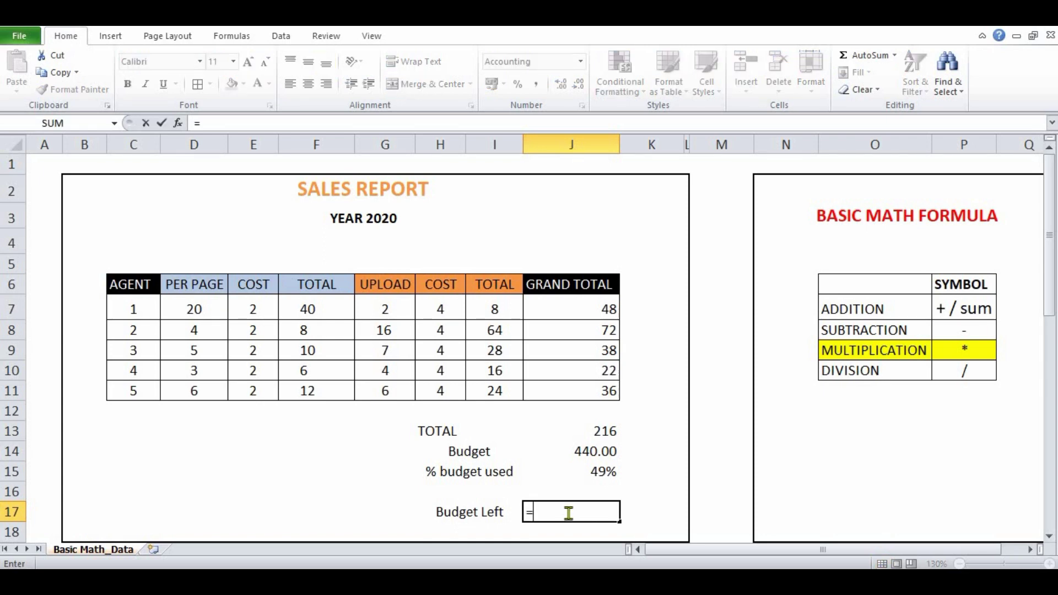
key(Up)
key(Up)
key(Up)
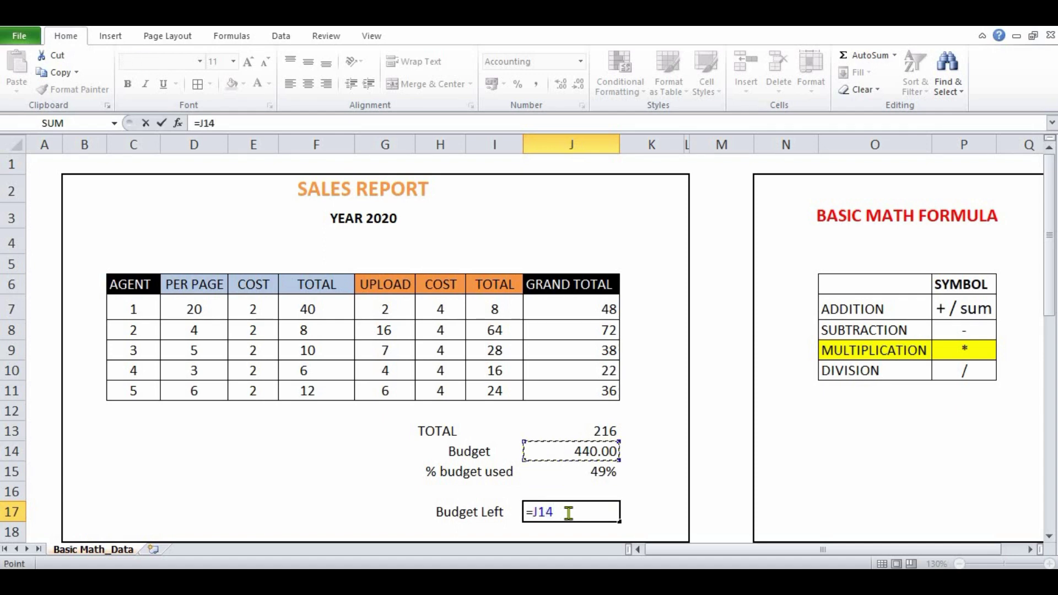
text(-)
key(Up)
key(Up)
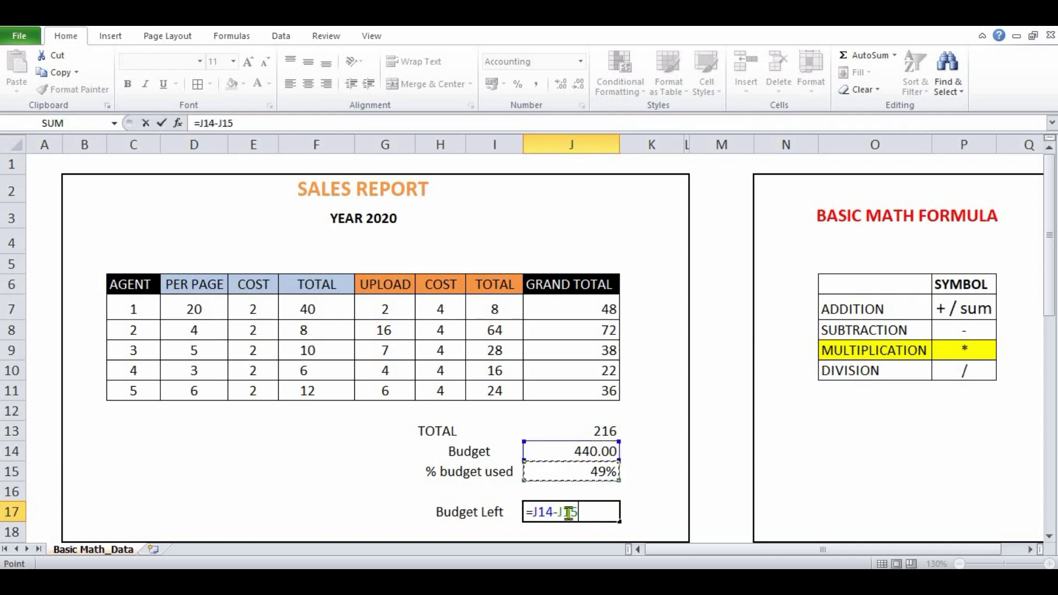
key(Up)
key(Up)
key(Return)
click(569, 513)
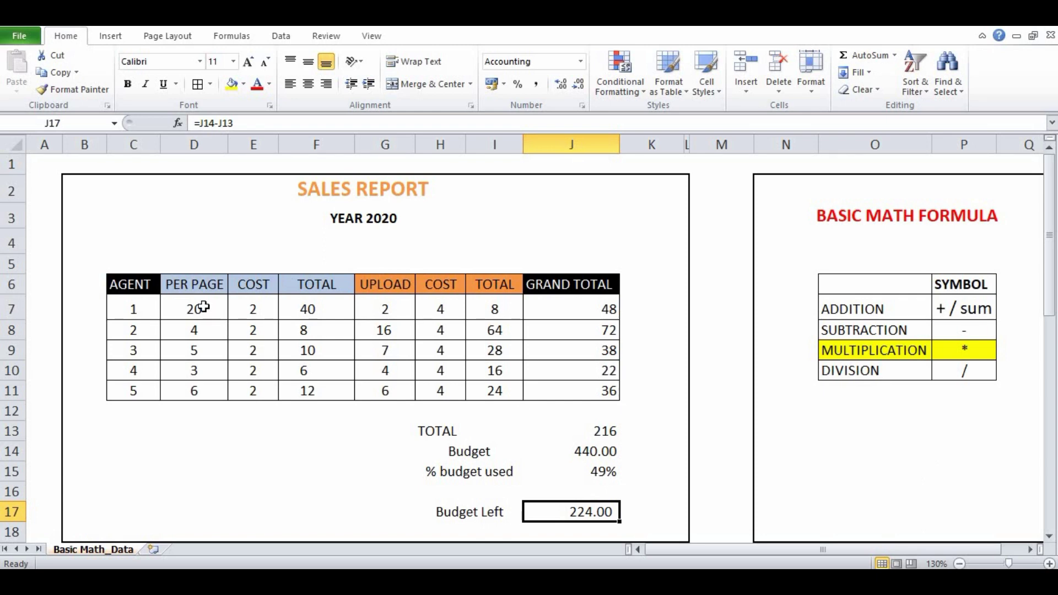
Apply the English (Philippines) peso accounting format to the agents' table values in D7:J11.
drag(204, 307, 567, 397)
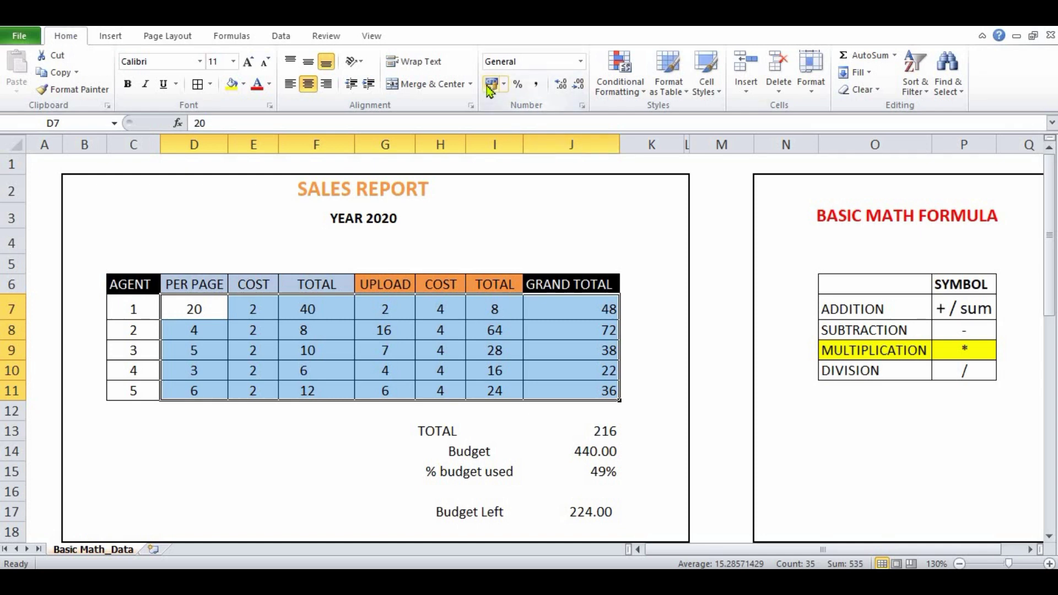
click(504, 87)
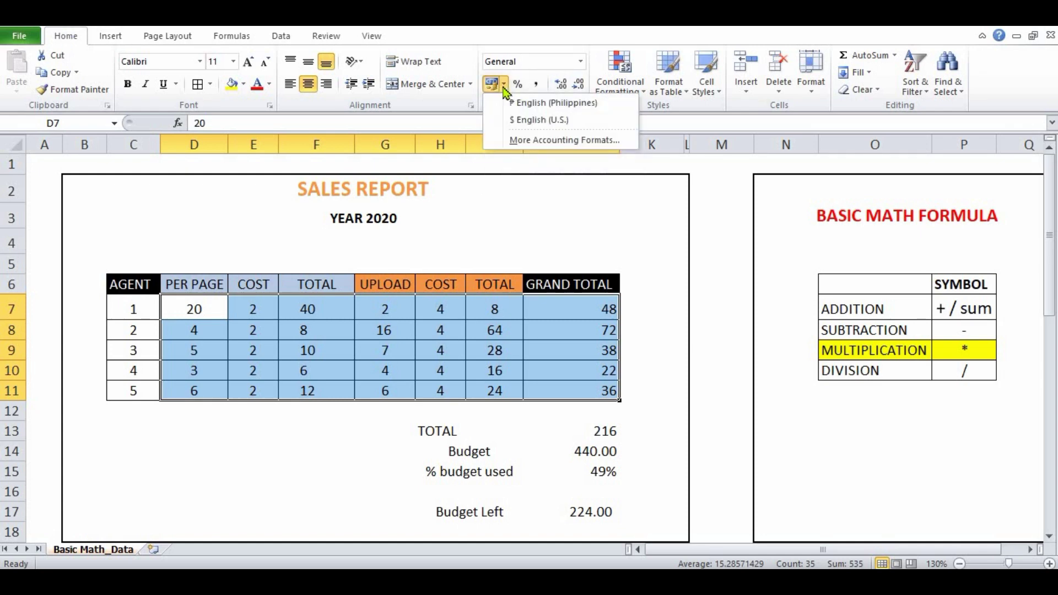
click(529, 104)
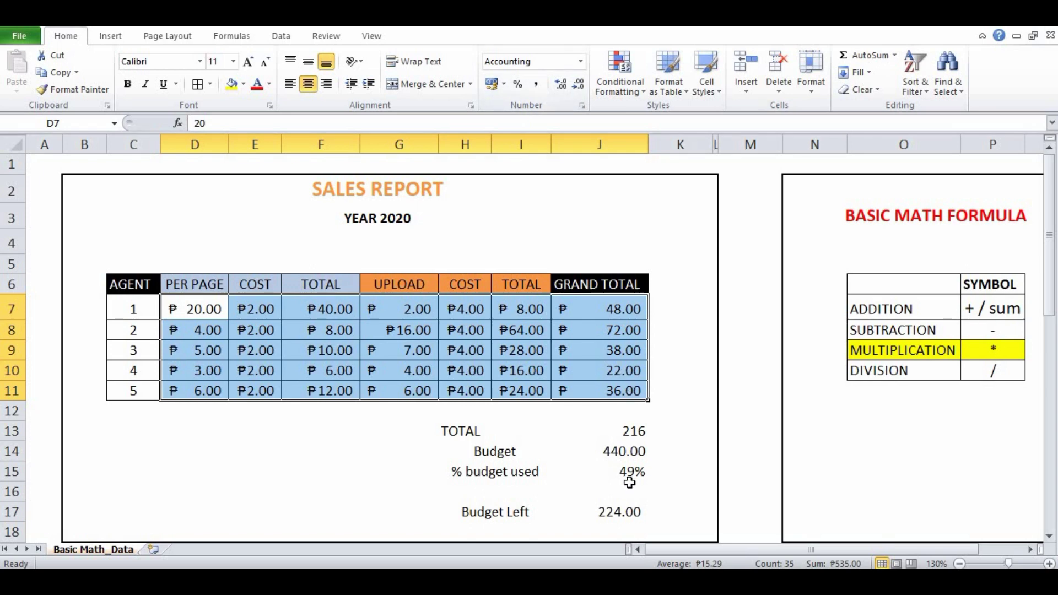
Apply the peso accounting format to the TOTAL and Budget amounts in J13:J14 and to Budget Left in J17.
click(611, 434)
drag(610, 447, 610, 450)
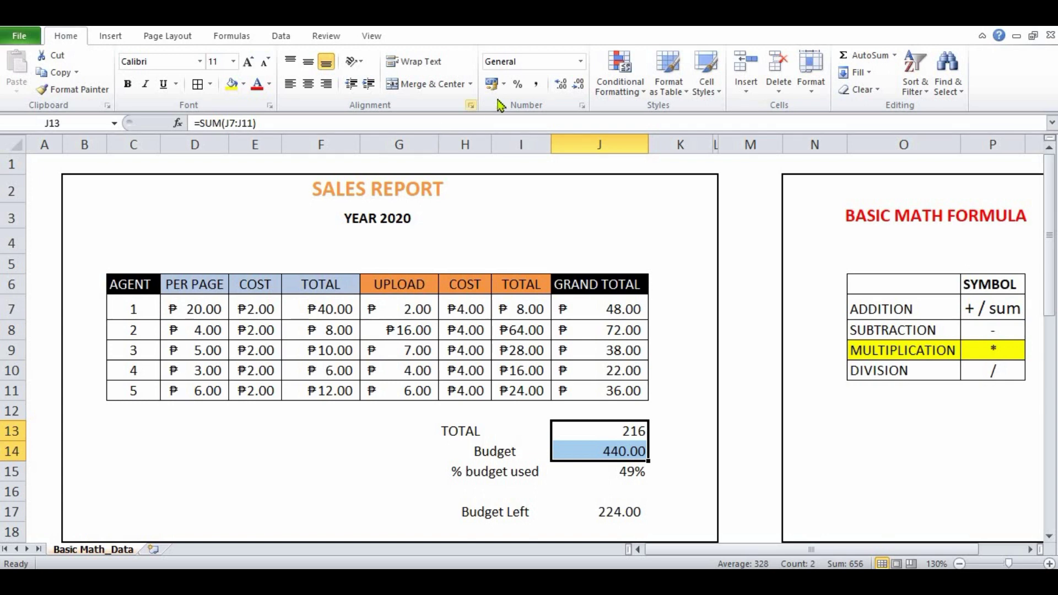
click(491, 83)
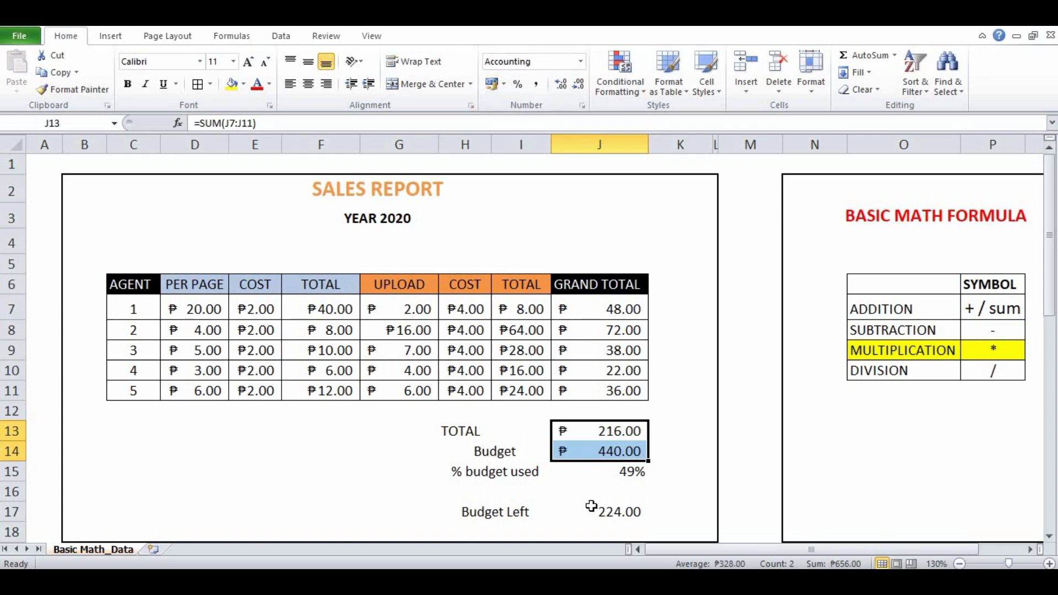
click(592, 505)
click(491, 84)
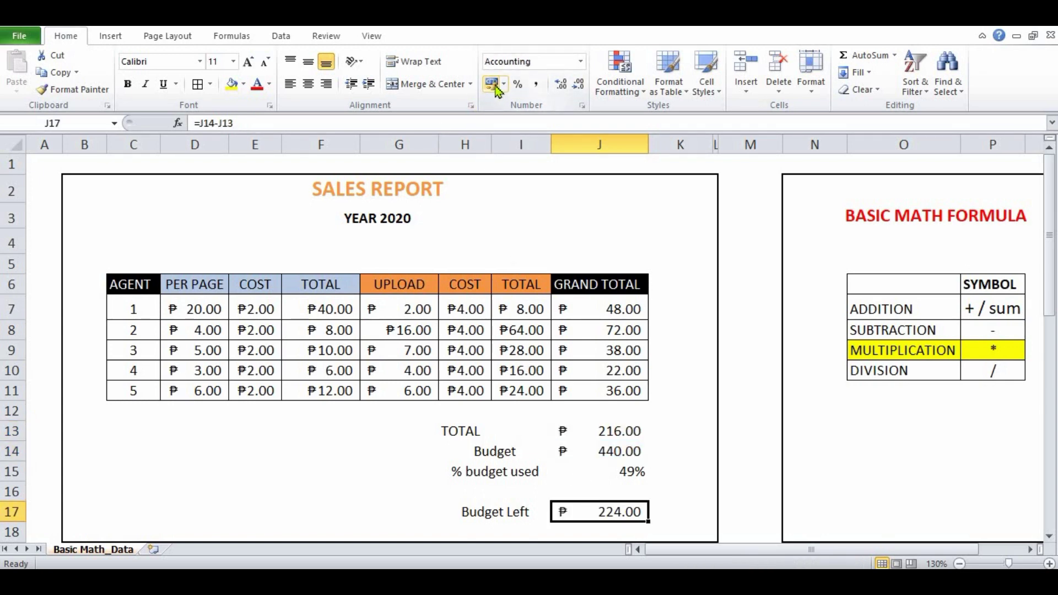
click(682, 385)
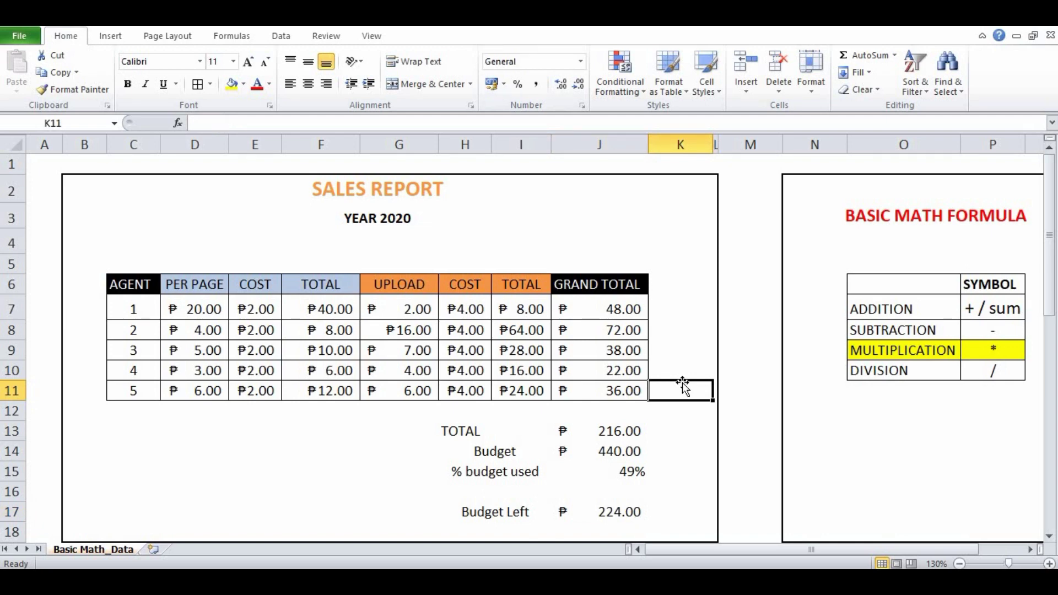
click(761, 435)
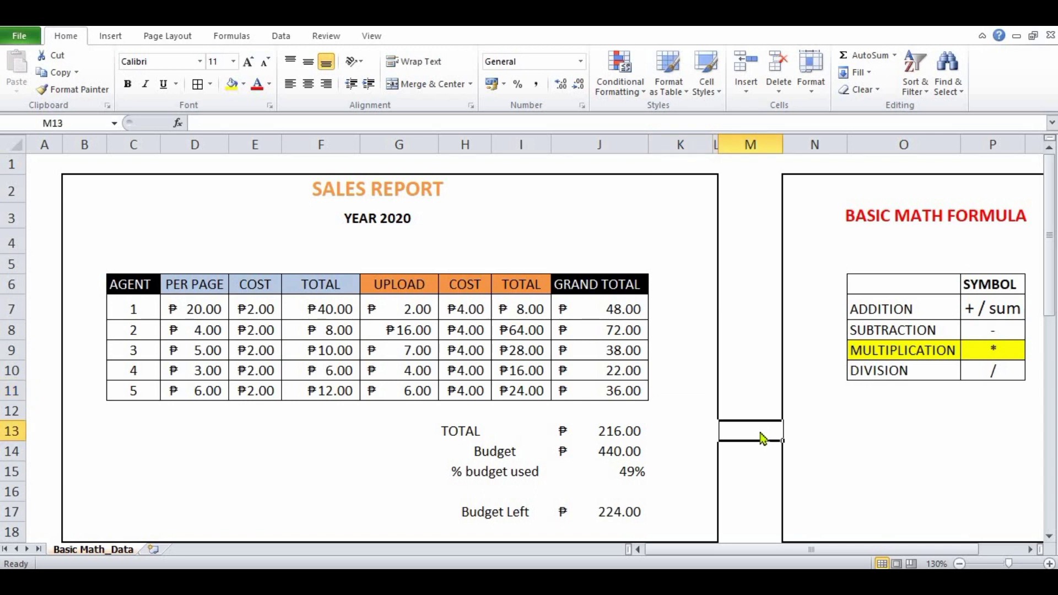